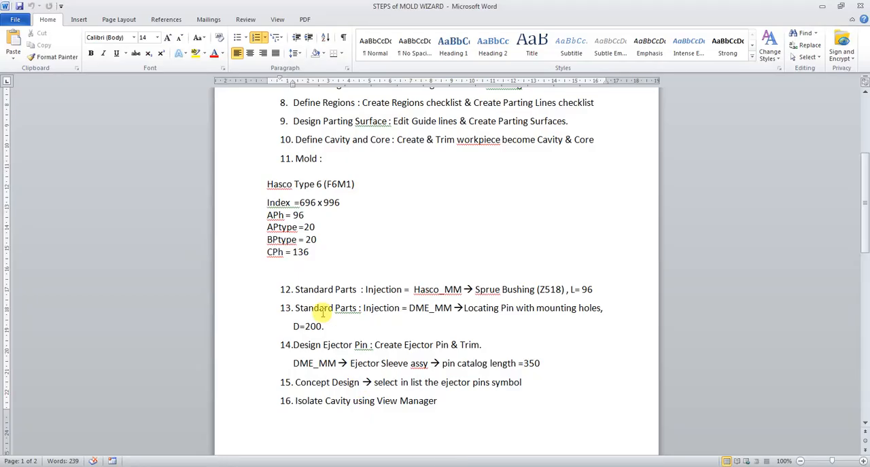
Step: Review the Hasco Type 6 (F6M1) mold base parameters listed under step 11 of the STEPS of MOLD WIZARD document
{"action": "left_click_drag", "start_coordinate": [267, 186], "coordinate": [360, 184]}
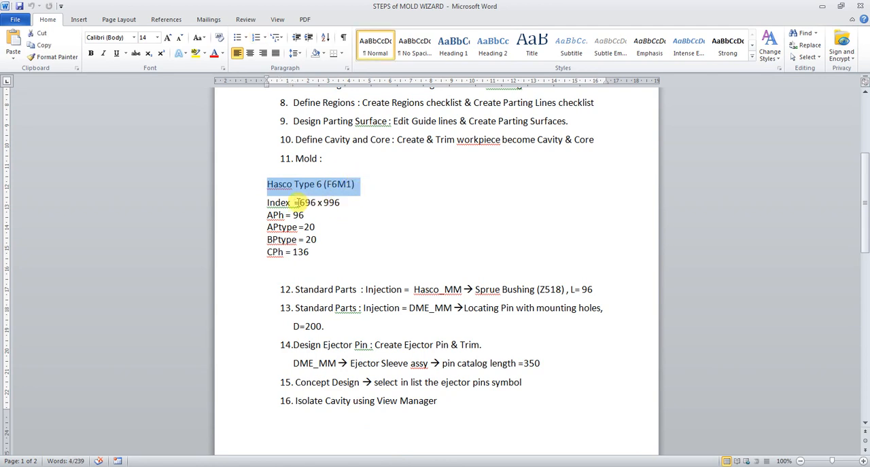
{"action": "left_click", "coordinate": [344, 203]}
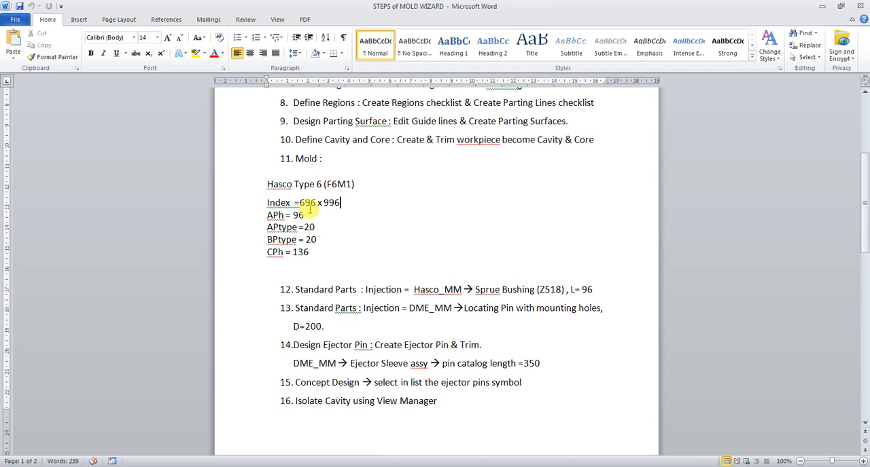
{"action": "left_click", "coordinate": [327, 241]}
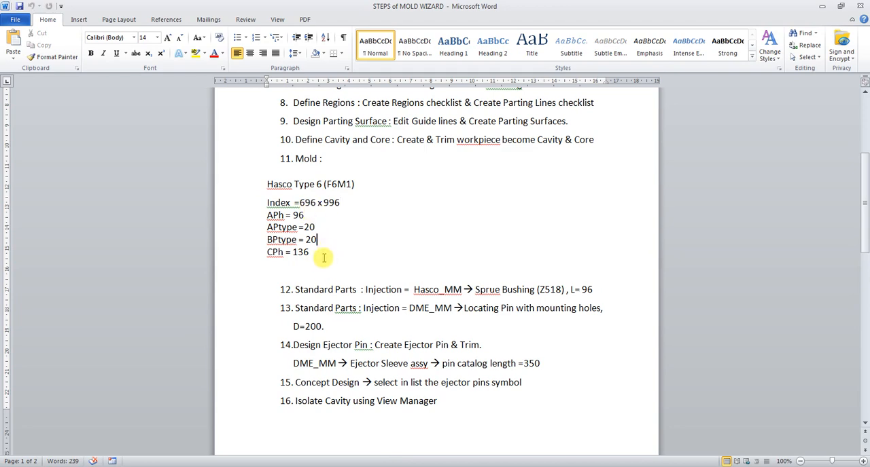
Step: Switch to NX and open the Mold Base Library for the COVER_top_000 assembly, rechecking the mold notes in Word
{"action": "key", "text": "alt+Tab"}
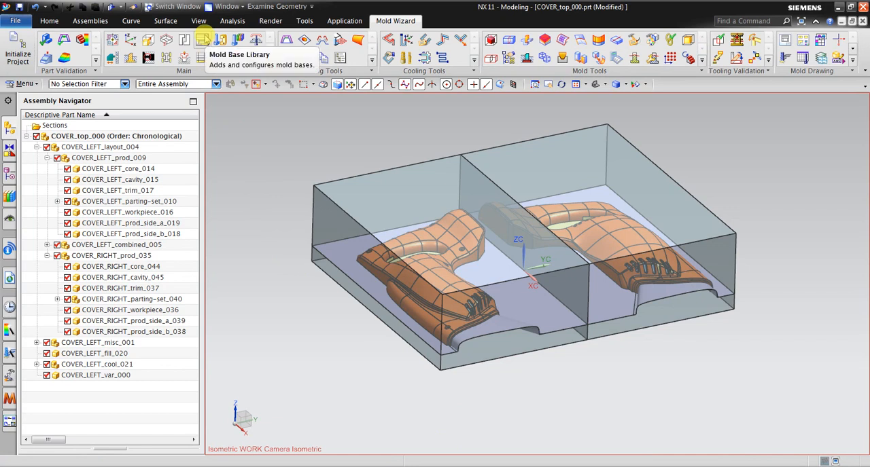
{"action": "left_click", "coordinate": [203, 40]}
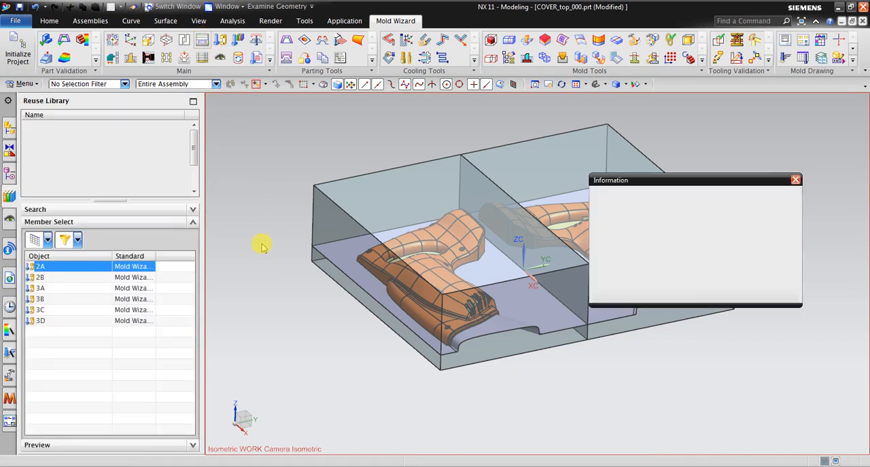
{"action": "left_click_drag", "start_coordinate": [108, 6], "coordinate": [380, 143]}
{"action": "left_click_drag", "start_coordinate": [196, 140], "coordinate": [198, 154]}
{"action": "key", "text": "alt+Tab"}
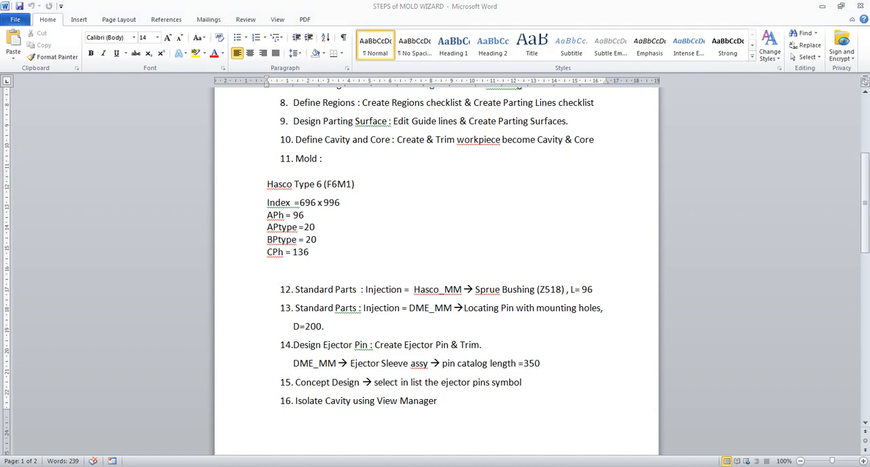
{"action": "key", "text": "alt+Tab"}
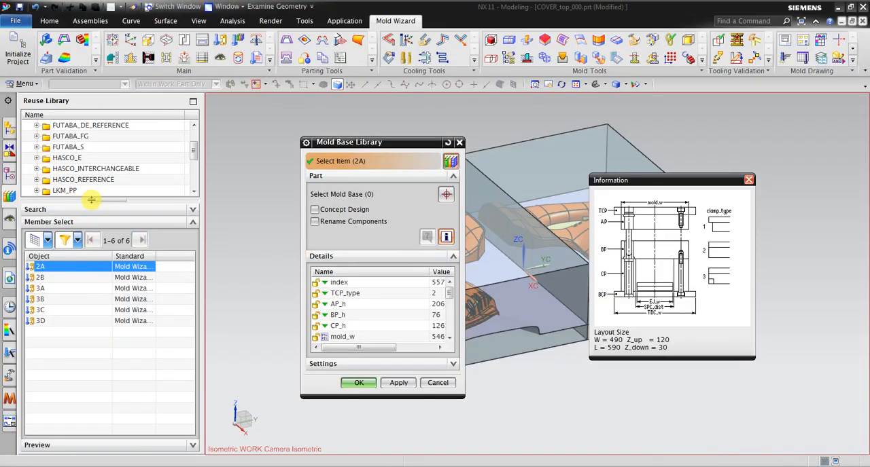
Step: Enlarge the Reuse Library folder list and choose the Type 6 (F6M1) mold base from HASCO_E
{"action": "left_click_drag", "start_coordinate": [91, 199], "coordinate": [91, 277]}
{"action": "scroll", "coordinate": [51, 197], "scroll_direction": "up", "scroll_amount": 1}
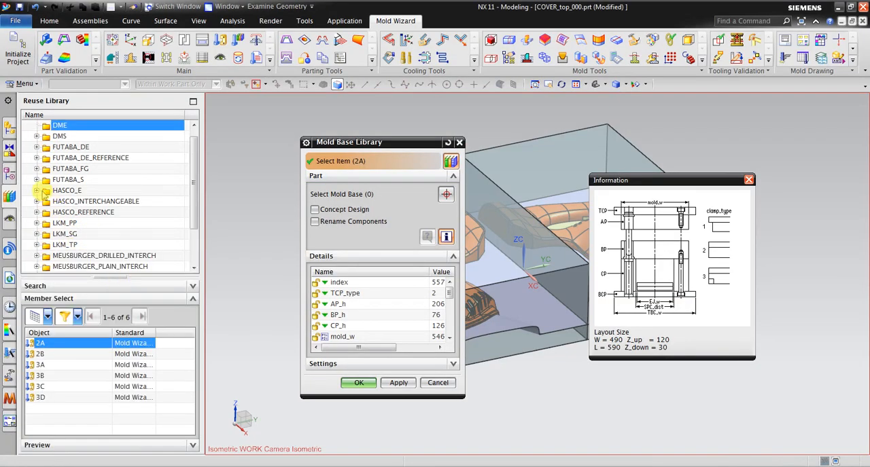
{"action": "left_click", "coordinate": [36, 191]}
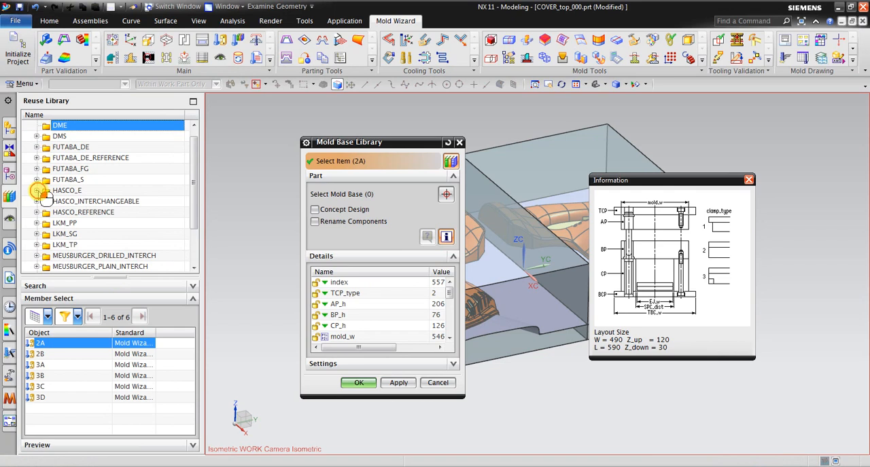
{"action": "left_click", "coordinate": [79, 191]}
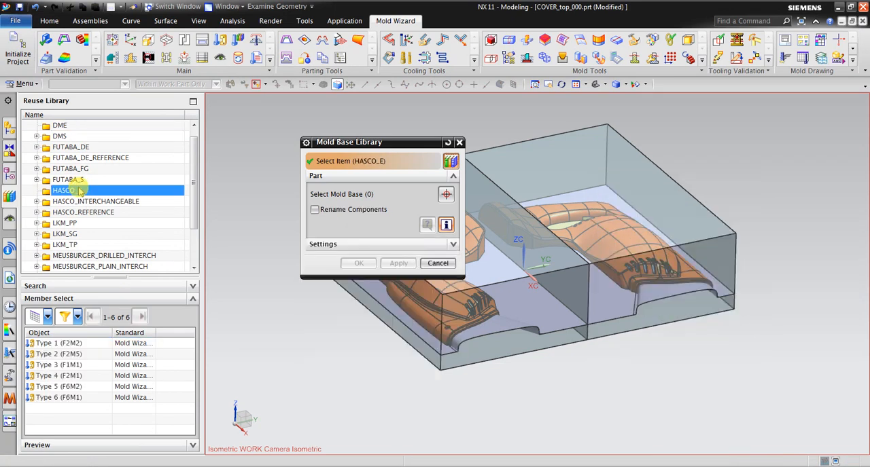
{"action": "left_click", "coordinate": [87, 401]}
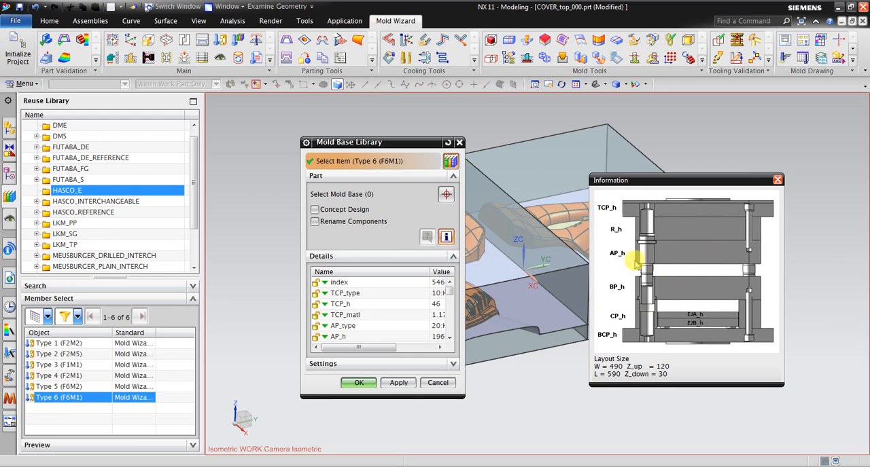
Step: Toggle the mold base information window off and on, and move and enlarge the Mold Base Library dialog to show full parameter values
{"action": "left_click", "coordinate": [446, 236]}
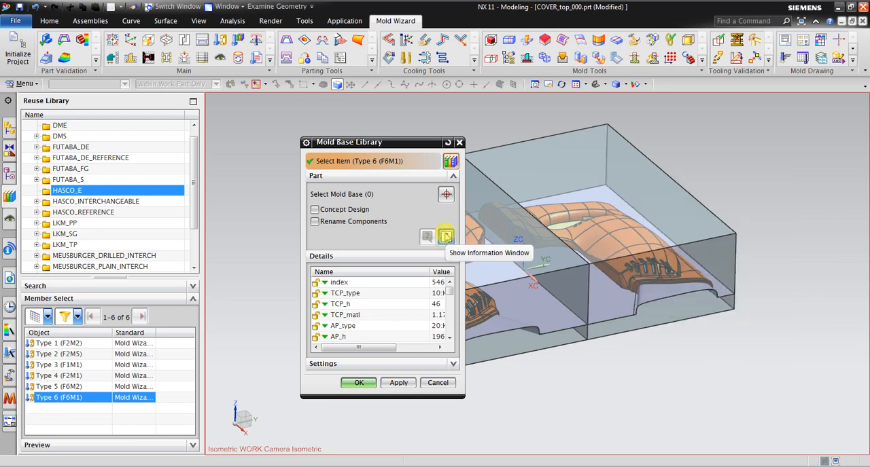
{"action": "left_click", "coordinate": [446, 237]}
{"action": "left_click_drag", "start_coordinate": [407, 148], "coordinate": [311, 124]}
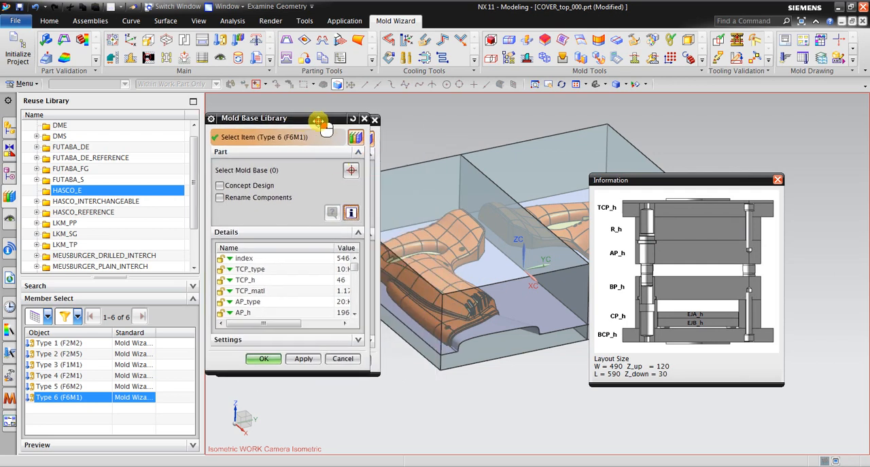
{"action": "left_click_drag", "start_coordinate": [367, 373], "coordinate": [430, 413]}
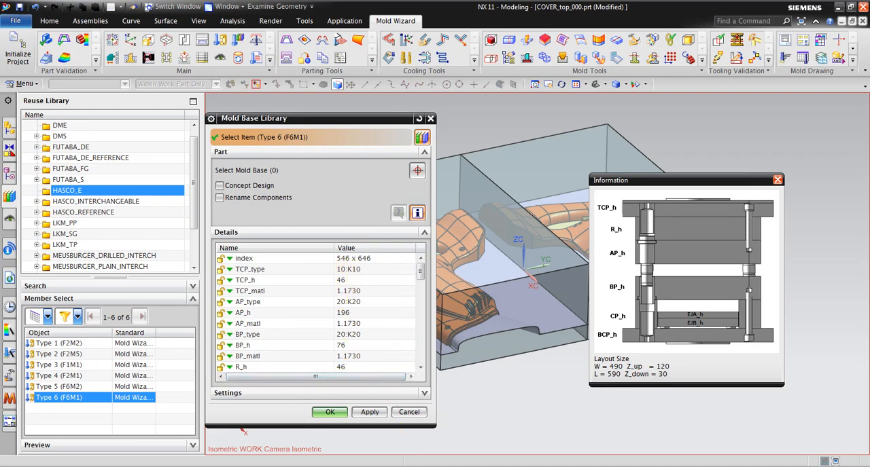
Step: Consult the Word notes for the index and set the mold base index to 696 x 996 in NX
{"action": "left_click", "coordinate": [423, 466]}
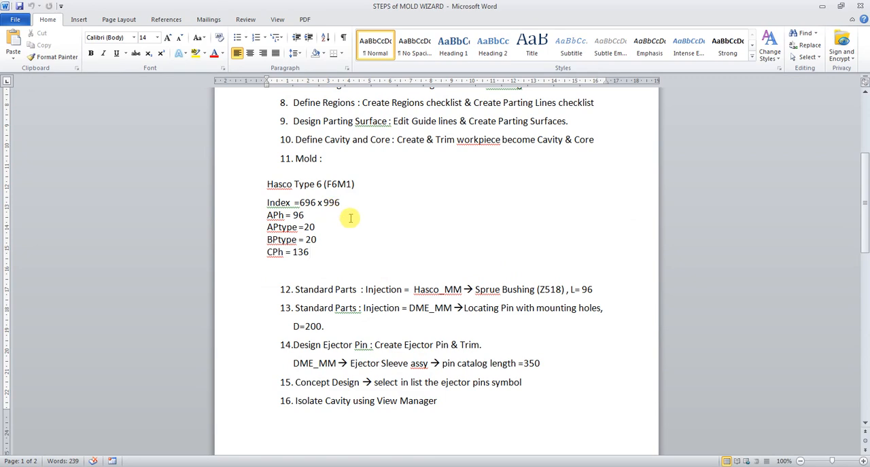
{"action": "key", "text": "alt+Tab"}
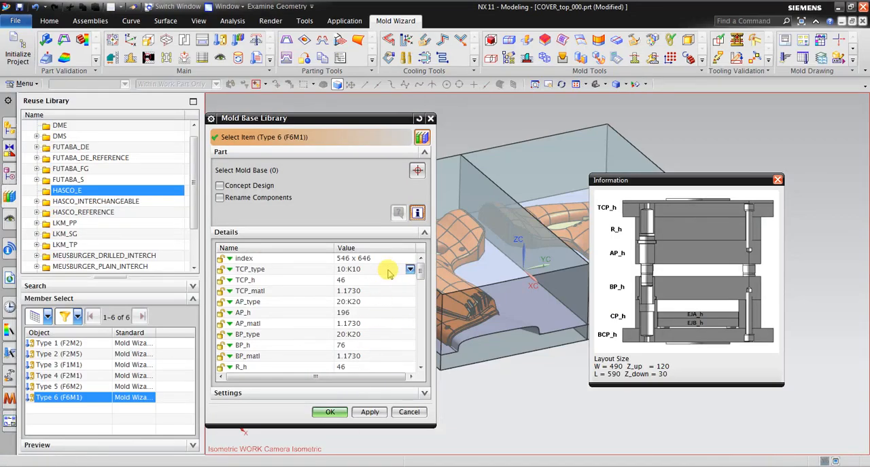
{"action": "left_click", "coordinate": [416, 259]}
{"action": "scroll", "coordinate": [391, 305], "scroll_direction": "down", "scroll_amount": 5}
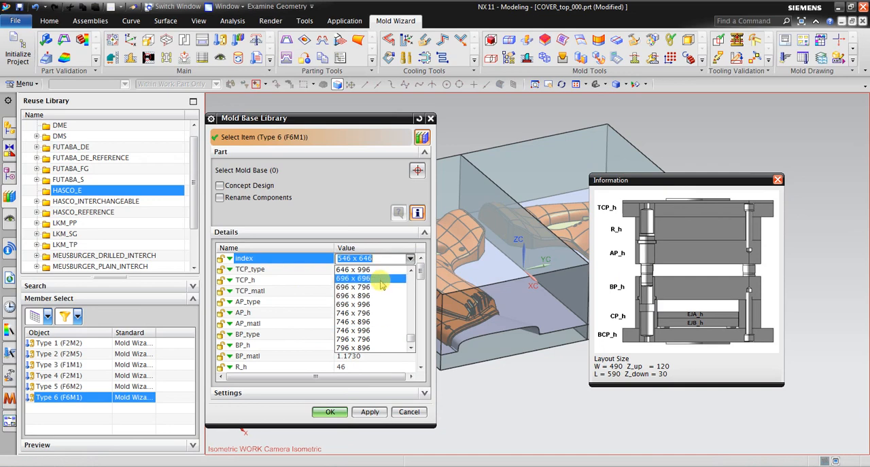
{"action": "left_click", "coordinate": [378, 304]}
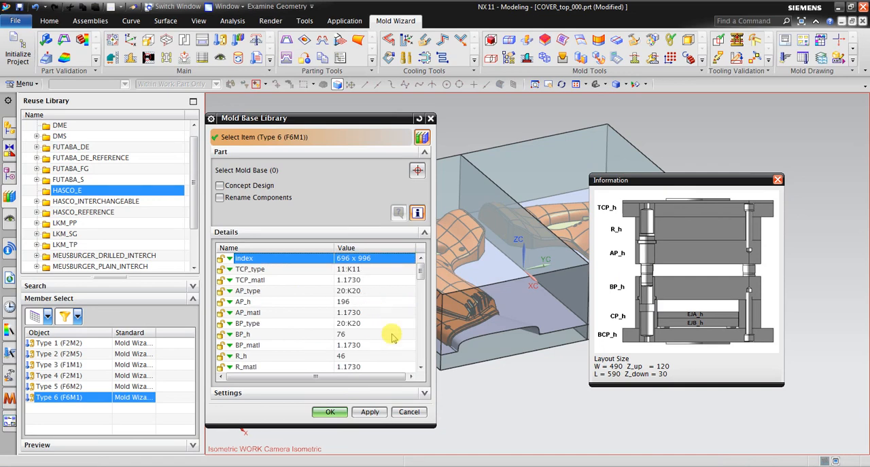
Step: Compare the plate parameters with the Word notes, select AP_h, and review the remaining mold base details
{"action": "key", "text": "alt+Tab"}
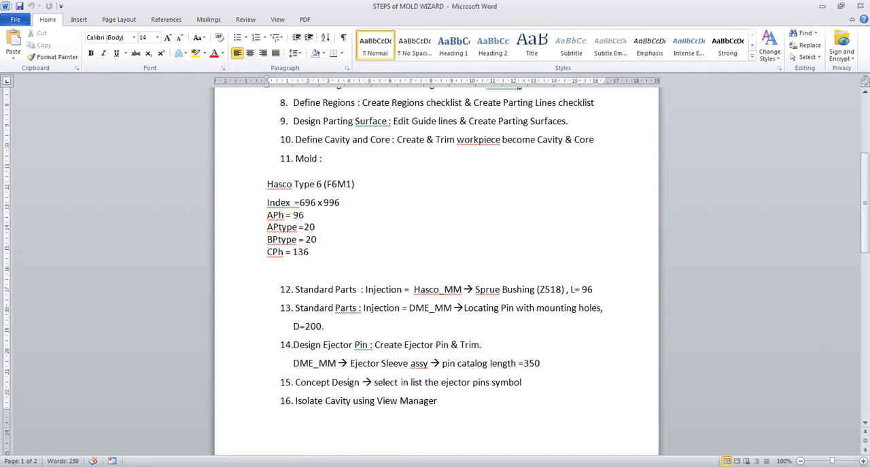
{"action": "type", "text": "1"}
{"action": "key", "text": "alt+Tab"}
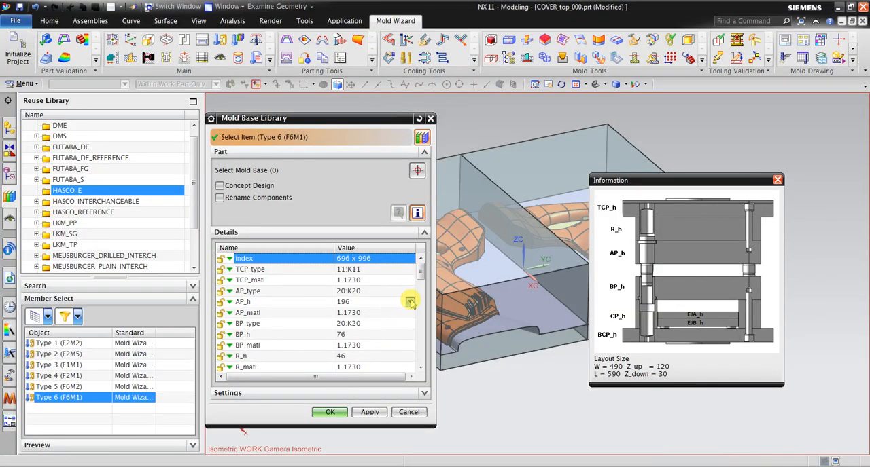
{"action": "left_click", "coordinate": [410, 303]}
{"action": "left_click", "coordinate": [410, 302]}
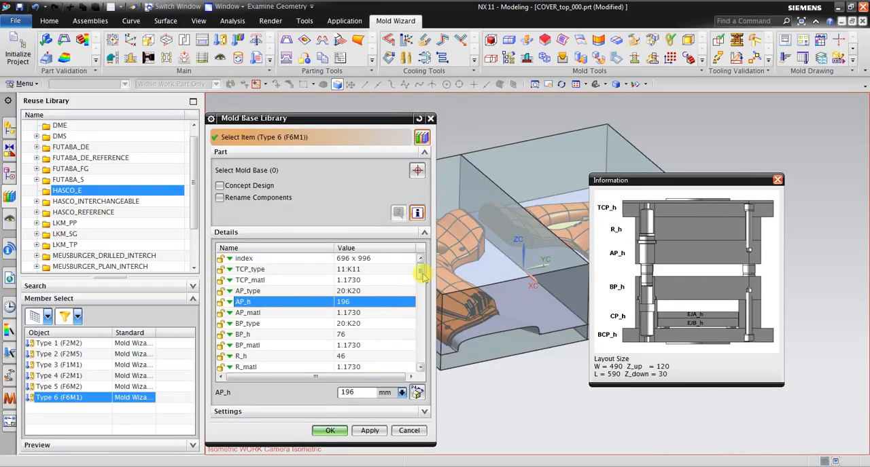
{"action": "left_click_drag", "start_coordinate": [422, 274], "coordinate": [432, 372]}
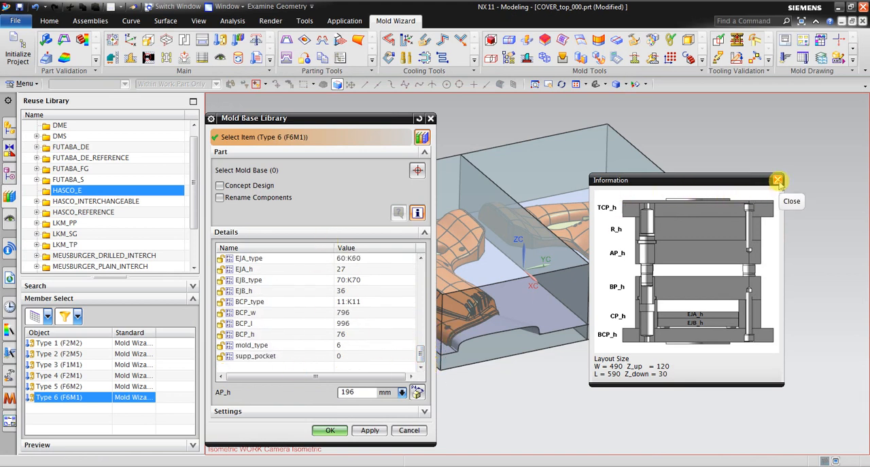
Step: Create the Hasco mold base, close the material attribute report, and inspect the whole mold assembly
{"action": "left_click", "coordinate": [329, 434]}
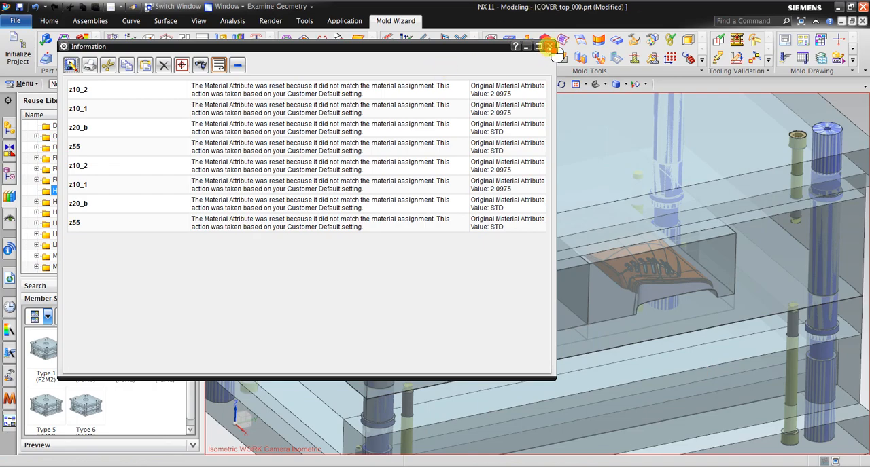
{"action": "left_click", "coordinate": [550, 48]}
{"action": "left_click", "coordinate": [577, 84]}
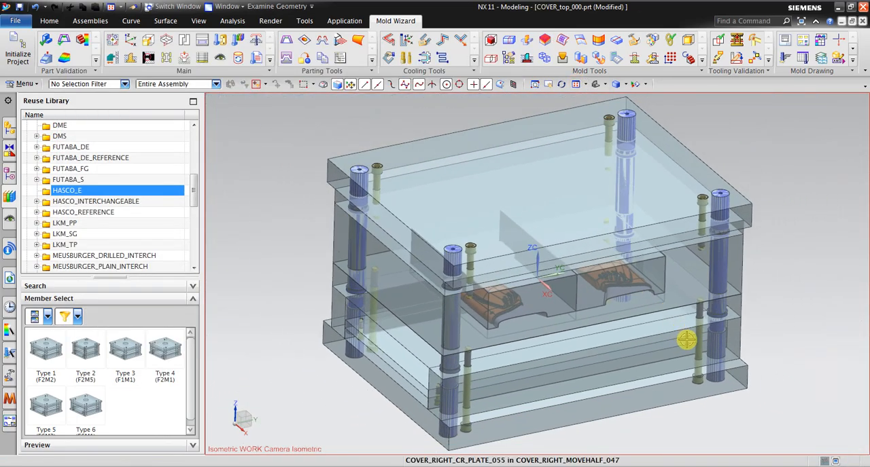
{"action": "mouse_move", "coordinate": [687, 341]}
{"action": "middle_mouse_down"}
{"action": "mouse_move", "coordinate": [684, 305]}
{"action": "mouse_move", "coordinate": [714, 316]}
{"action": "mouse_move", "coordinate": [684, 334]}
{"action": "middle_mouse_up"}
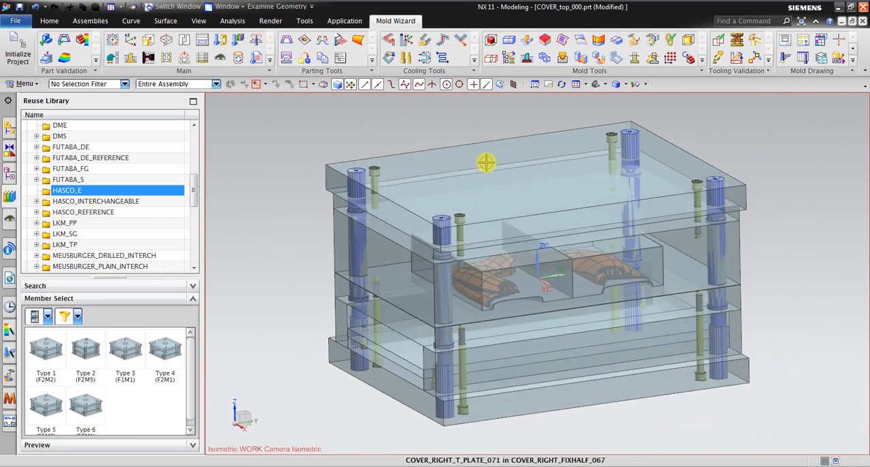
{"action": "mouse_move", "coordinate": [344, 197]}
{"action": "middle_mouse_down"}
{"action": "mouse_move", "coordinate": [369, 197]}
{"action": "mouse_move", "coordinate": [356, 205]}
{"action": "mouse_move", "coordinate": [359, 188]}
{"action": "mouse_move", "coordinate": [360, 197]}
{"action": "middle_mouse_up"}
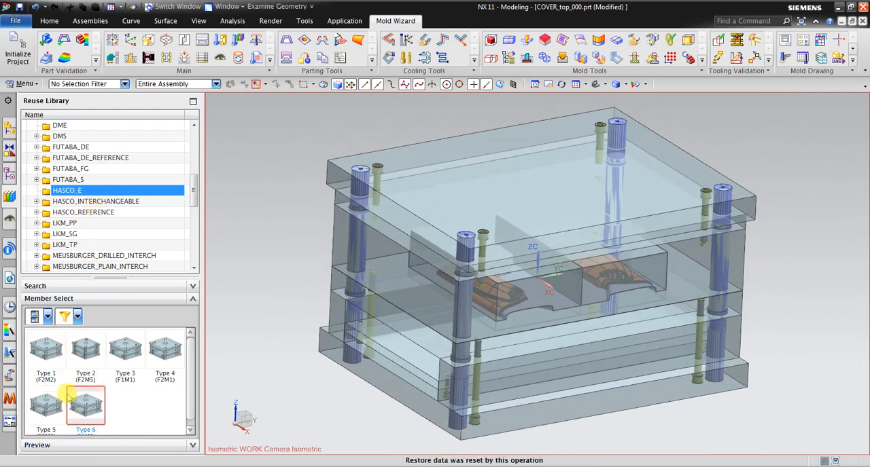
Step: Browse the UNIVERSAL and LKM_PP mold base types in the Reuse Library
{"action": "left_click_drag", "start_coordinate": [194, 194], "coordinate": [197, 211]}
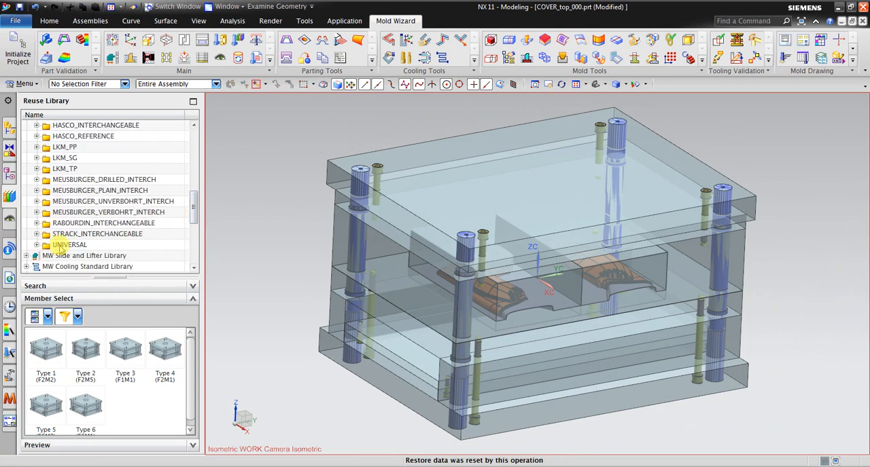
{"action": "left_click", "coordinate": [60, 246]}
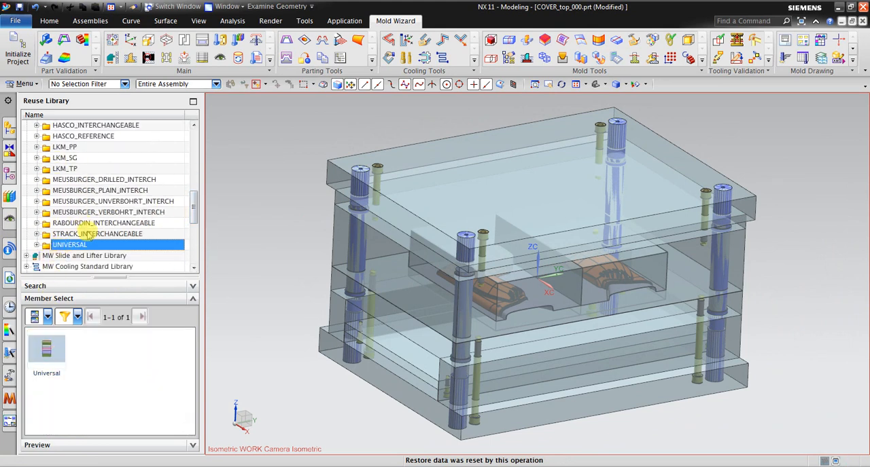
{"action": "left_click", "coordinate": [66, 148]}
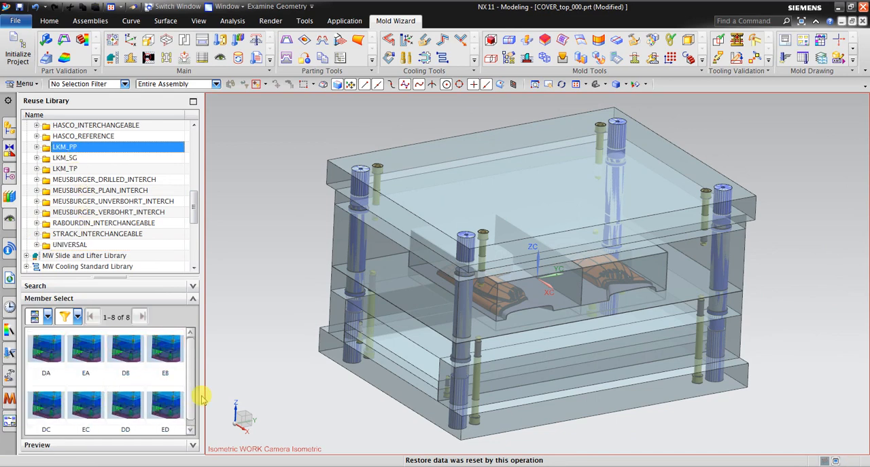
{"action": "scroll", "coordinate": [333, 193], "scroll_direction": "down", "scroll_amount": 1}
{"action": "middle_click_drag", "start_coordinate": [286, 176], "coordinate": [289, 175]}
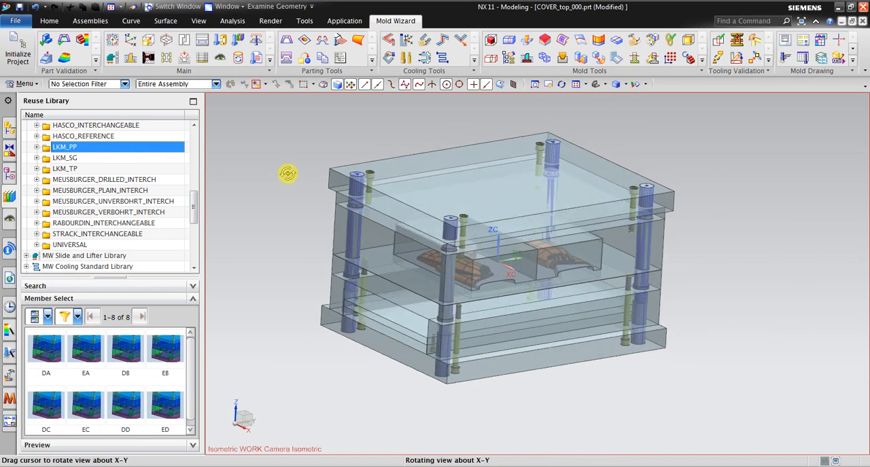
Step: Reopen the Mold Base Library, deselect the existing mold base, and preview the EC type from LKM_PP
{"action": "left_click", "coordinate": [204, 41]}
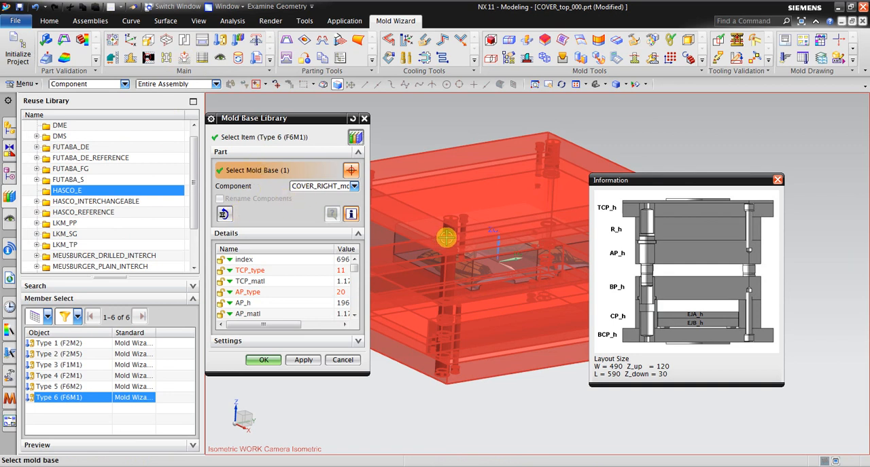
{"action": "left_click", "coordinate": [446, 206], "text": "shift"}
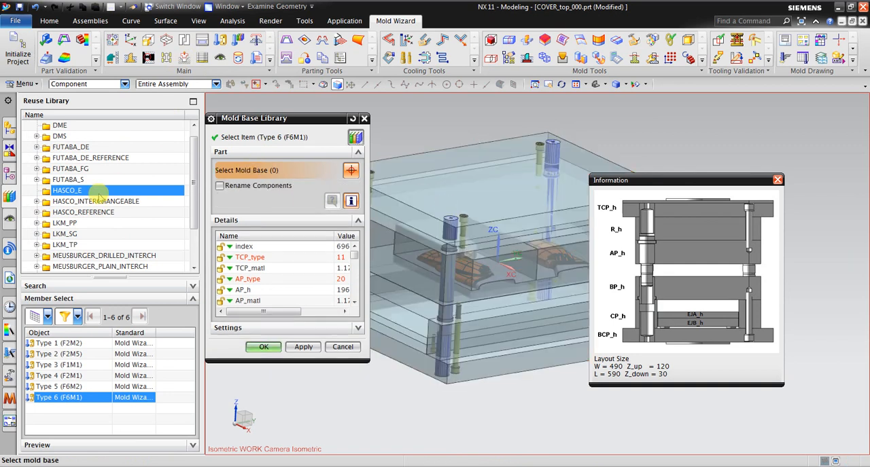
{"action": "left_click", "coordinate": [73, 224]}
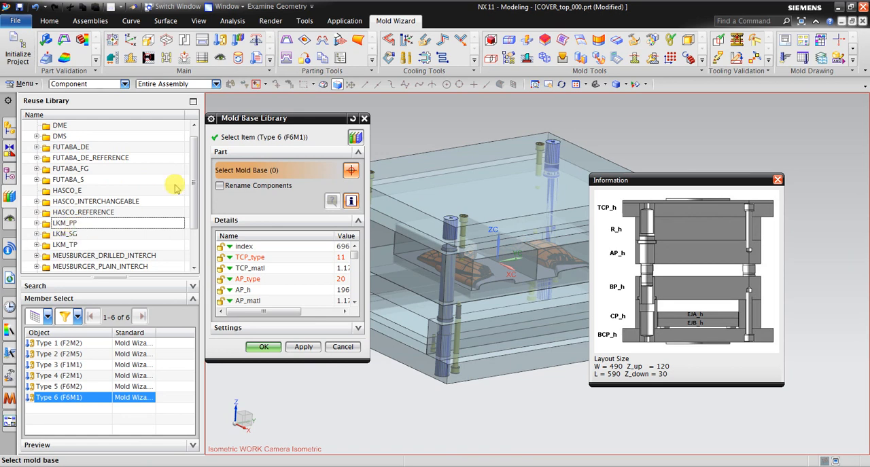
{"action": "left_click", "coordinate": [243, 137]}
{"action": "left_click", "coordinate": [64, 224]}
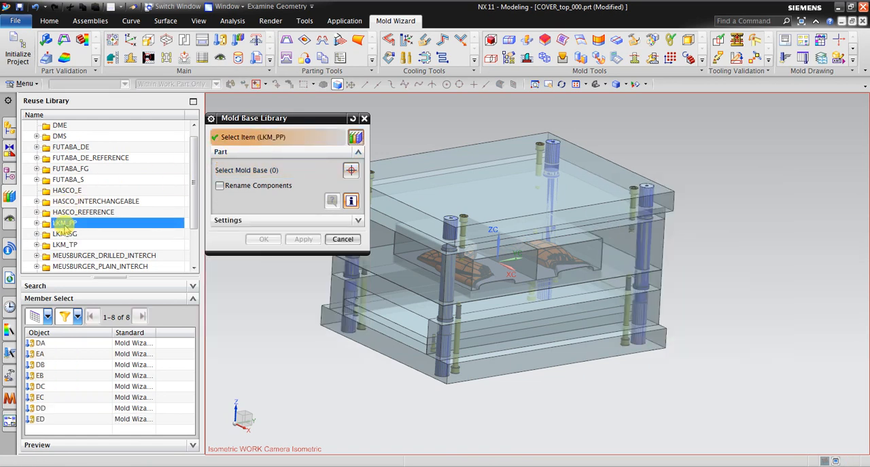
{"action": "left_click", "coordinate": [87, 447]}
{"action": "left_click", "coordinate": [96, 314]}
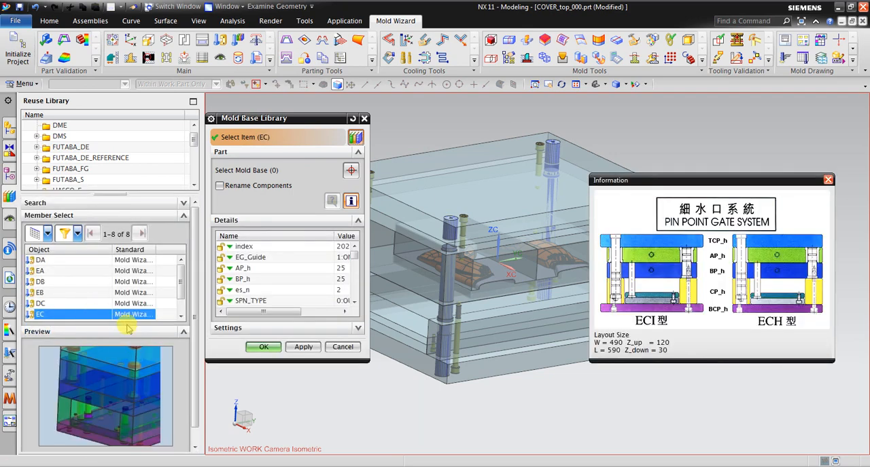
Step: Choose the DC mold base type from LKM_PP and set its index to 4555
{"action": "left_click", "coordinate": [68, 303]}
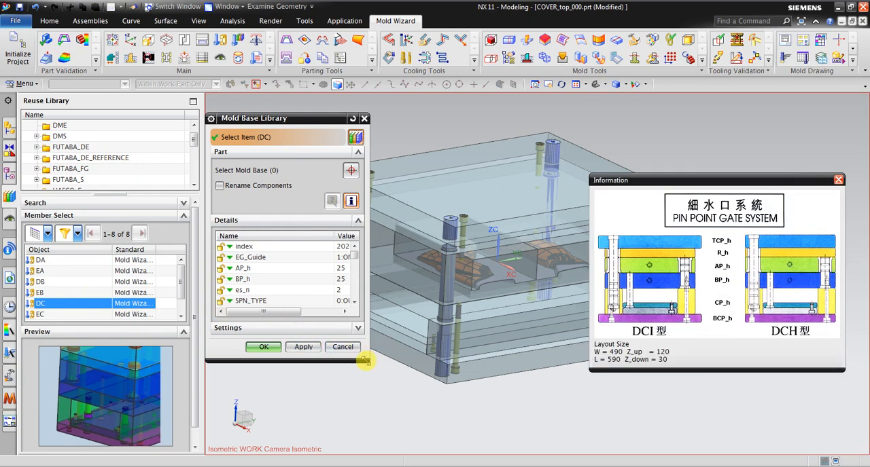
{"action": "left_click_drag", "start_coordinate": [366, 361], "coordinate": [476, 430]}
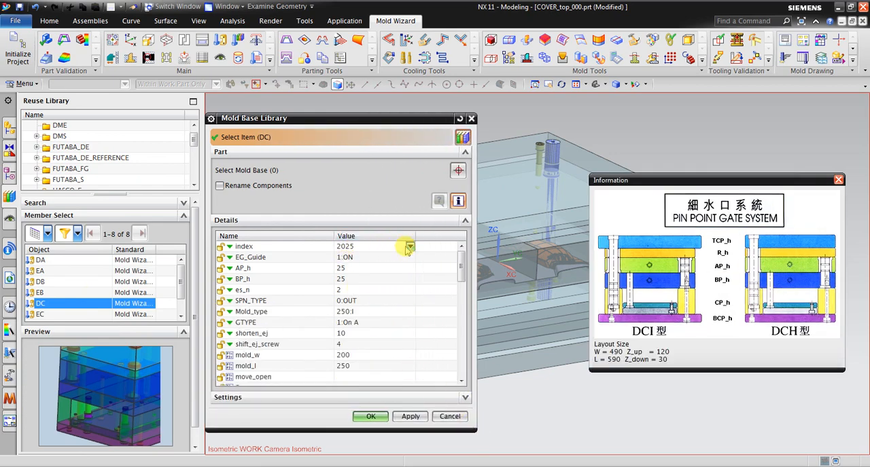
{"action": "left_click", "coordinate": [410, 248]}
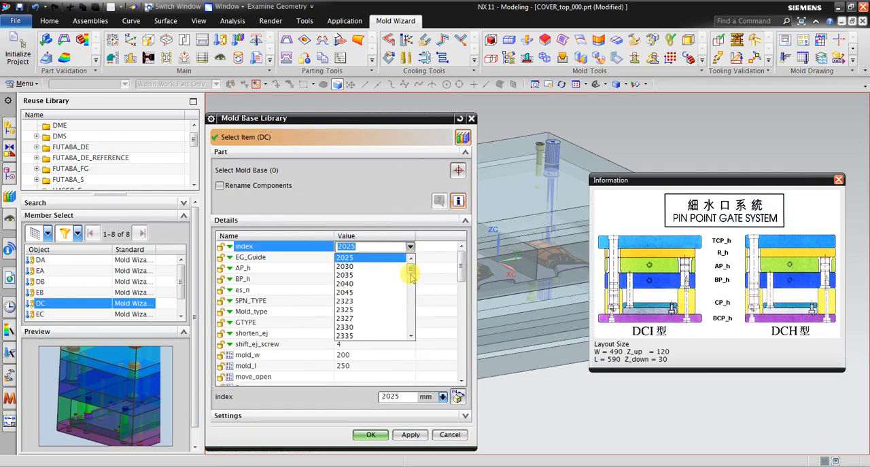
{"action": "left_click_drag", "start_coordinate": [411, 277], "coordinate": [396, 324]}
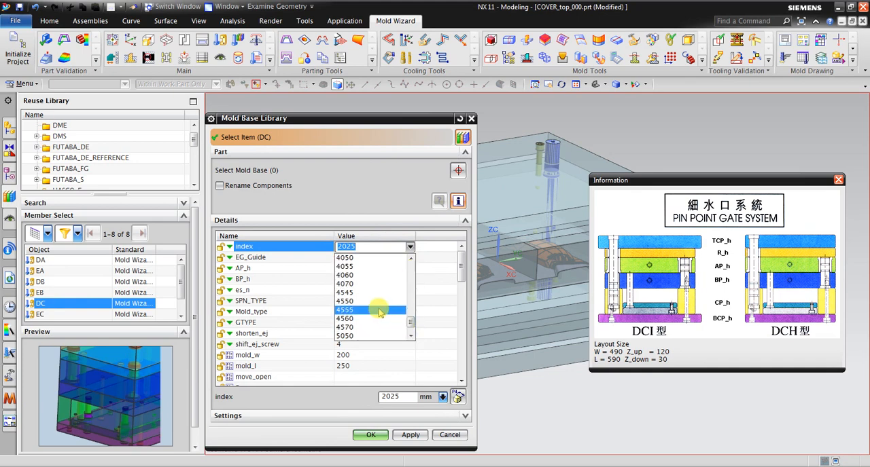
{"action": "left_click", "coordinate": [379, 310]}
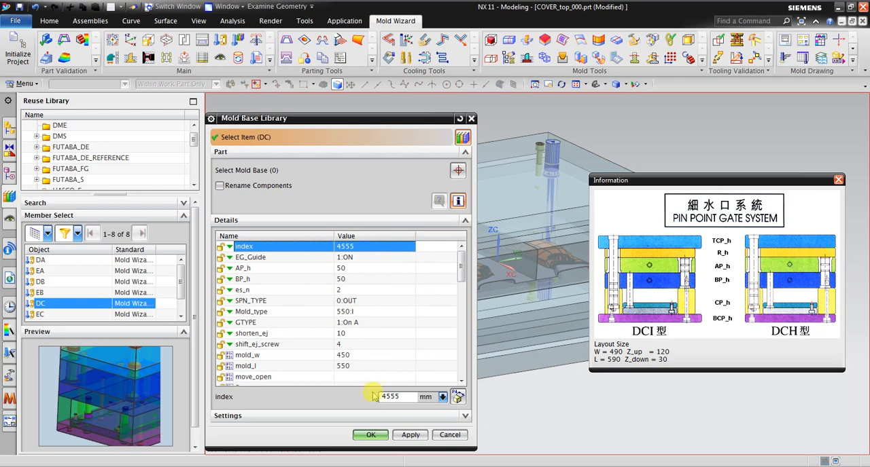
Step: Replace the existing mold base with the LKM_PP DC base, close the material attribute report, and inspect the whole assembly
{"action": "left_click", "coordinate": [378, 437]}
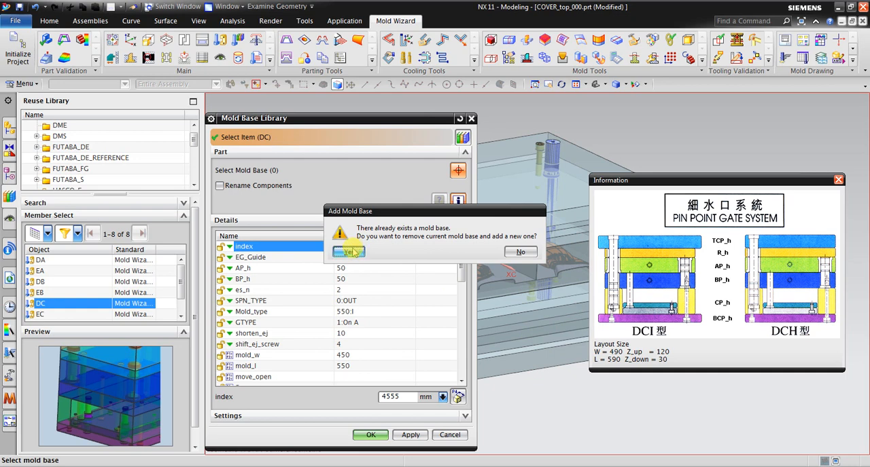
{"action": "left_click", "coordinate": [350, 252]}
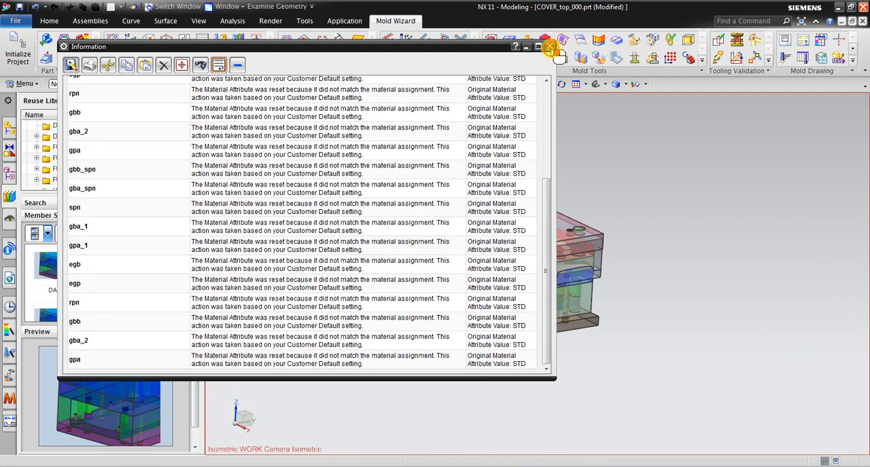
{"action": "left_click", "coordinate": [549, 47]}
{"action": "scroll", "coordinate": [554, 274], "scroll_direction": "up", "scroll_amount": 2}
{"action": "middle_click_drag", "start_coordinate": [553, 274], "coordinate": [601, 174]}
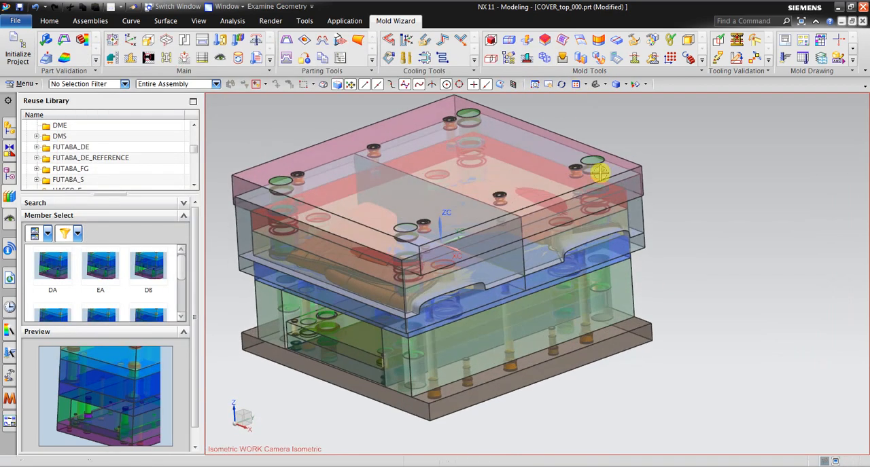
Step: Reopen the Mold Base Library and review the DC base's available index sizes and the full list of mold base catalogues
{"action": "left_click", "coordinate": [201, 44]}
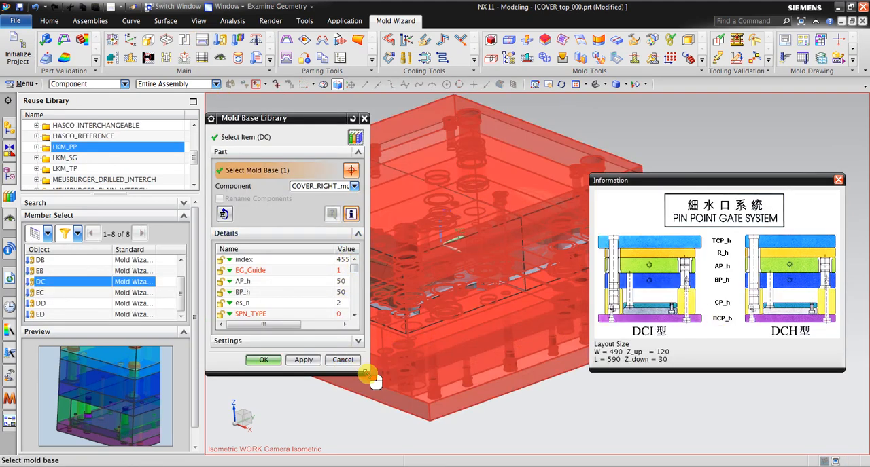
{"action": "left_click_drag", "start_coordinate": [367, 375], "coordinate": [484, 464]}
{"action": "left_click", "coordinate": [412, 259]}
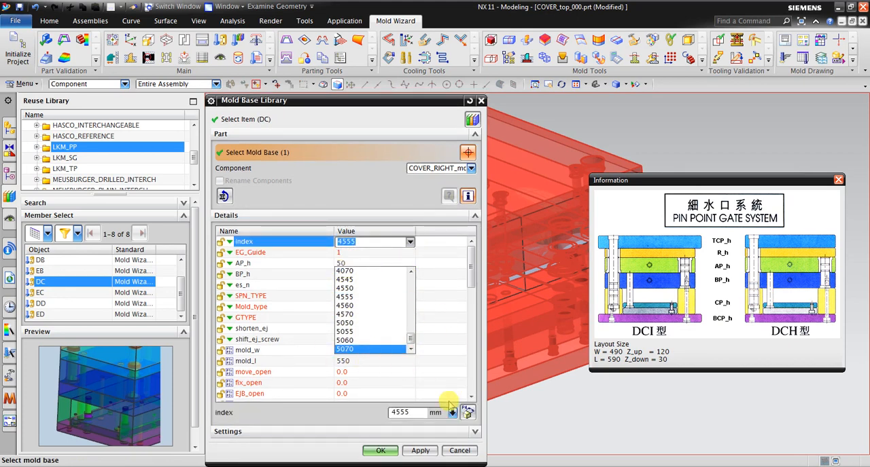
{"action": "left_click", "coordinate": [475, 452]}
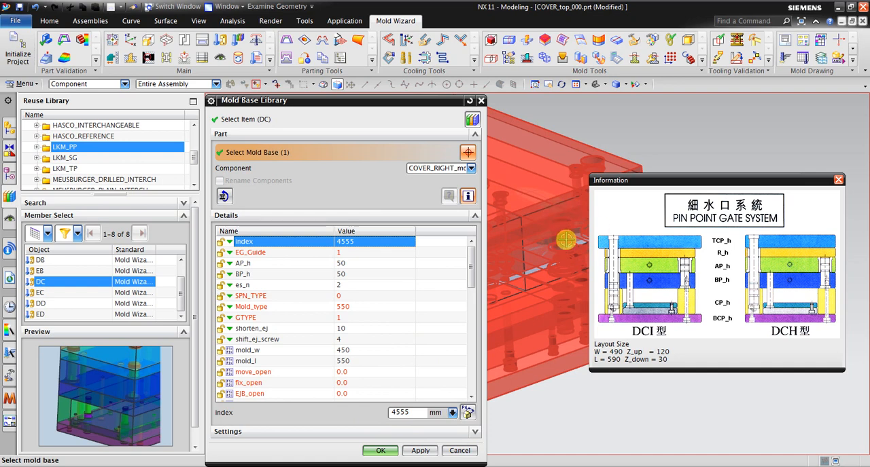
{"action": "left_click", "coordinate": [136, 198]}
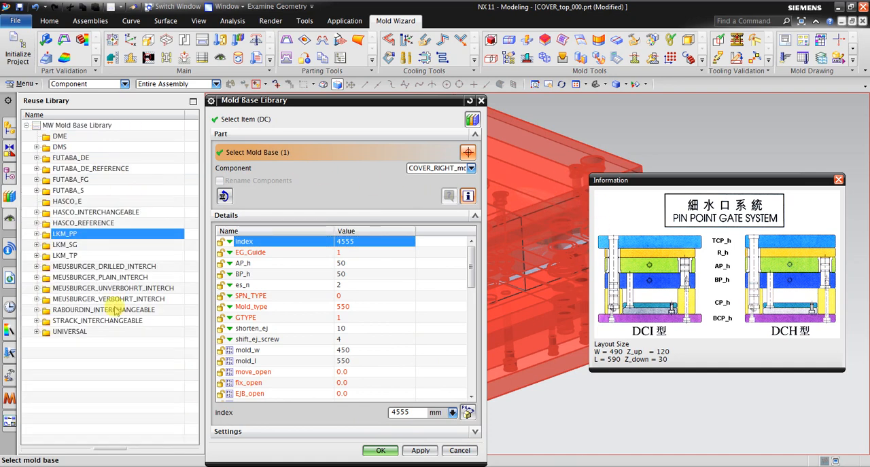
{"action": "left_click", "coordinate": [66, 202]}
{"action": "left_click", "coordinate": [110, 449]}
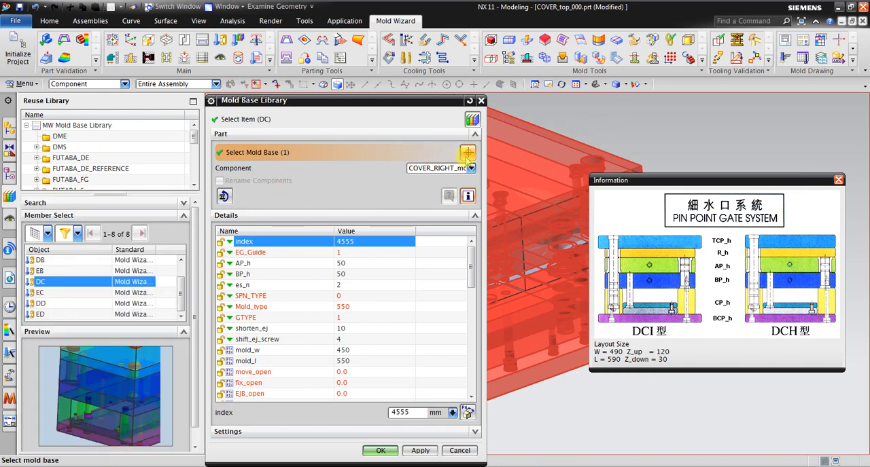
Step: Deselect the existing mold base and choose Type 6 (F6M1) from the HASCO_E catalogue
{"action": "left_click", "coordinate": [545, 150], "text": "shift"}
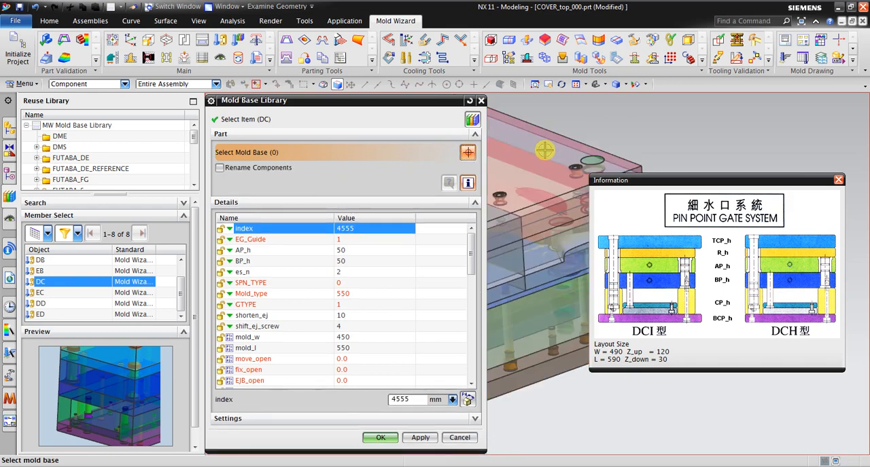
{"action": "left_click", "coordinate": [455, 121]}
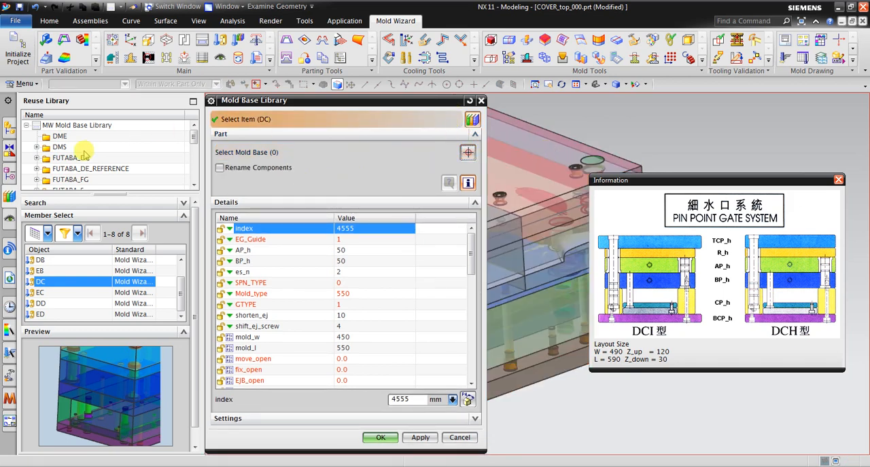
{"action": "scroll", "coordinate": [85, 156], "scroll_direction": "down", "scroll_amount": 1}
{"action": "left_click", "coordinate": [66, 169]}
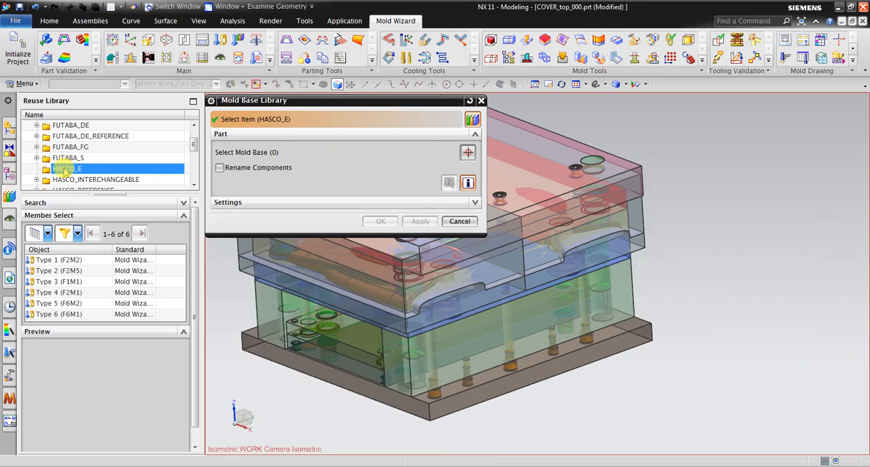
{"action": "left_click", "coordinate": [71, 316]}
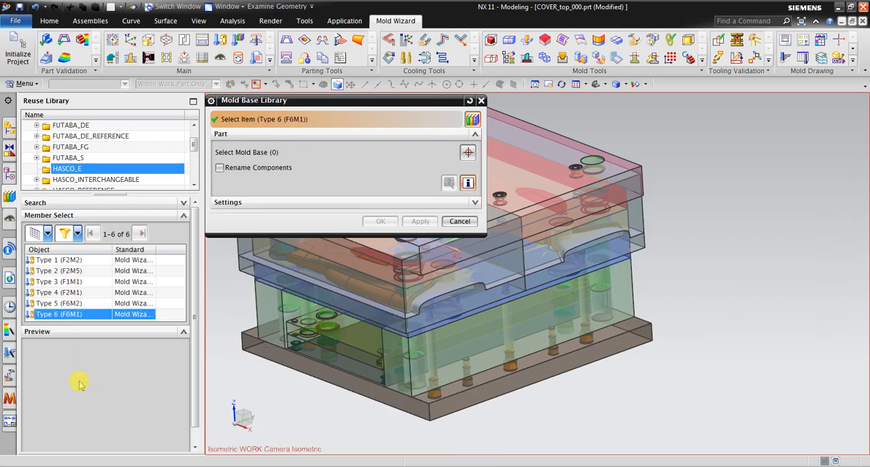
Step: Set the Hasco mold base index to 696 x 996
{"action": "left_click", "coordinate": [410, 229]}
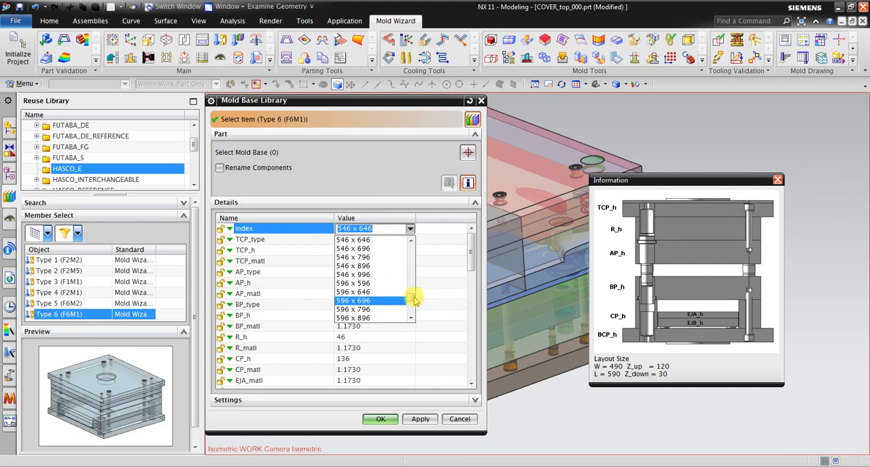
{"action": "left_click_drag", "start_coordinate": [414, 298], "coordinate": [418, 306]}
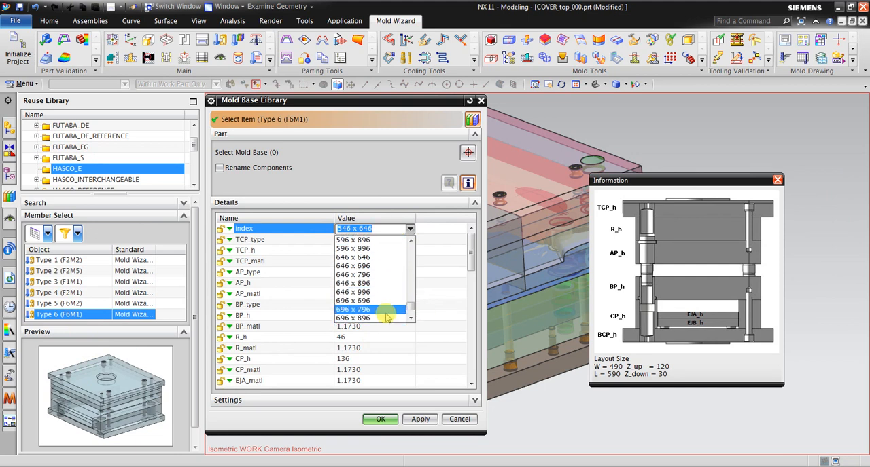
{"action": "scroll", "coordinate": [385, 310], "scroll_direction": "down", "scroll_amount": 1}
{"action": "left_click", "coordinate": [385, 307]}
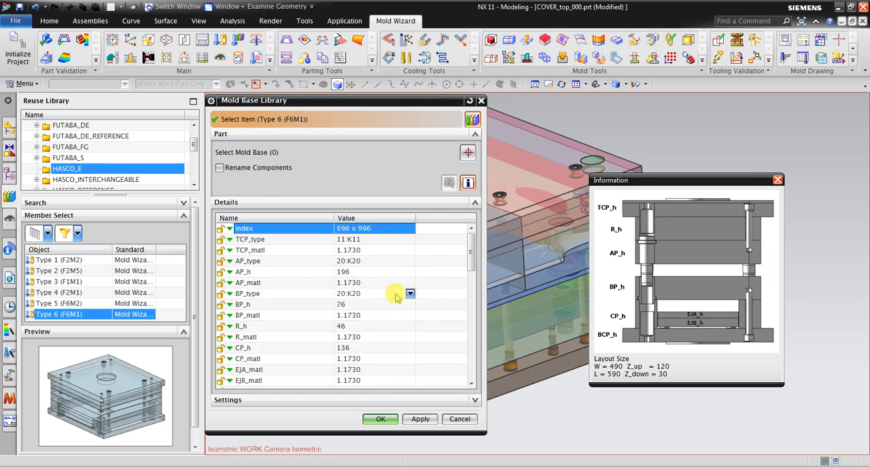
Step: Replace the current mold base with the Hasco Type 6 base and close the material attribute report
{"action": "left_click", "coordinate": [380, 420]}
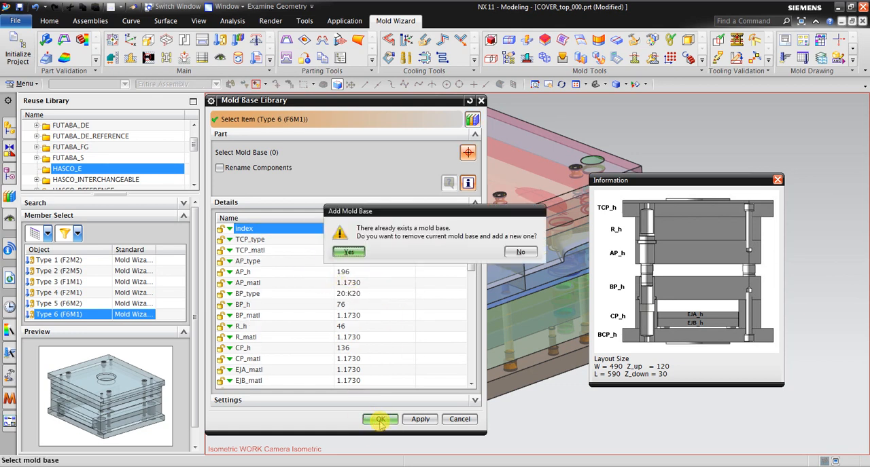
{"action": "left_click", "coordinate": [348, 253]}
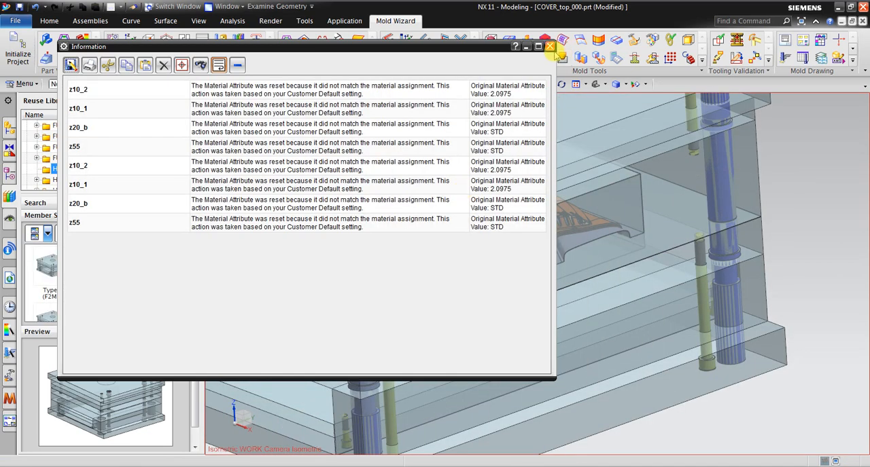
{"action": "left_click", "coordinate": [549, 46]}
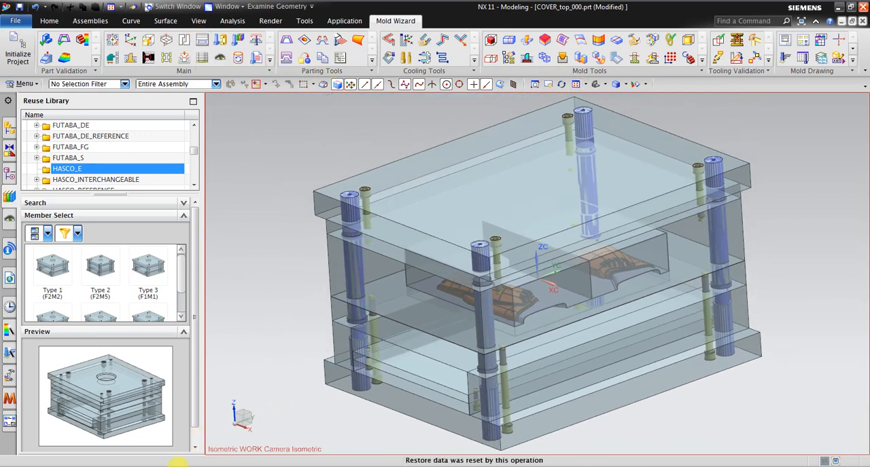
Step: Switch to the PowerPoint workflow slide and the Word notes, read the step 12 injection standard part specification, and return to NX
{"action": "left_click", "coordinate": [178, 466]}
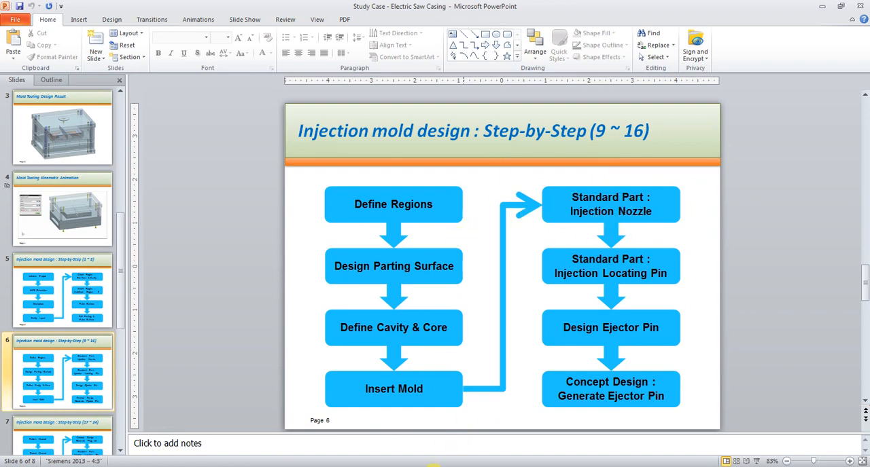
{"action": "left_click", "coordinate": [433, 465]}
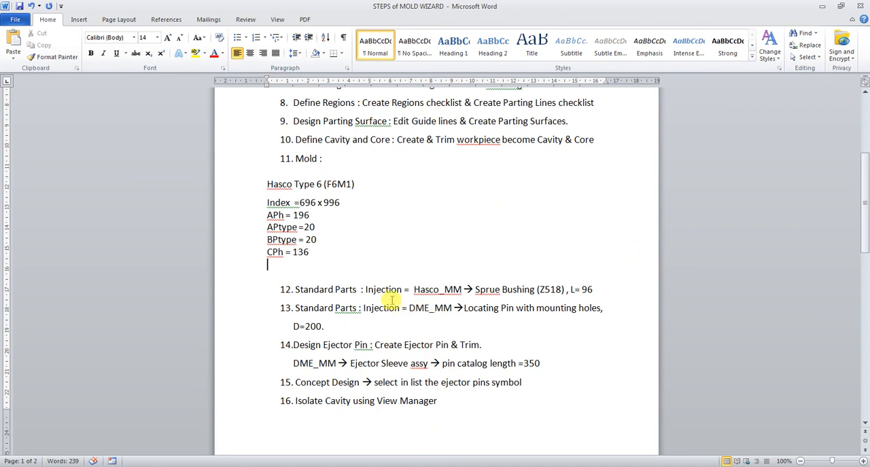
{"action": "left_click_drag", "start_coordinate": [412, 288], "coordinate": [468, 291]}
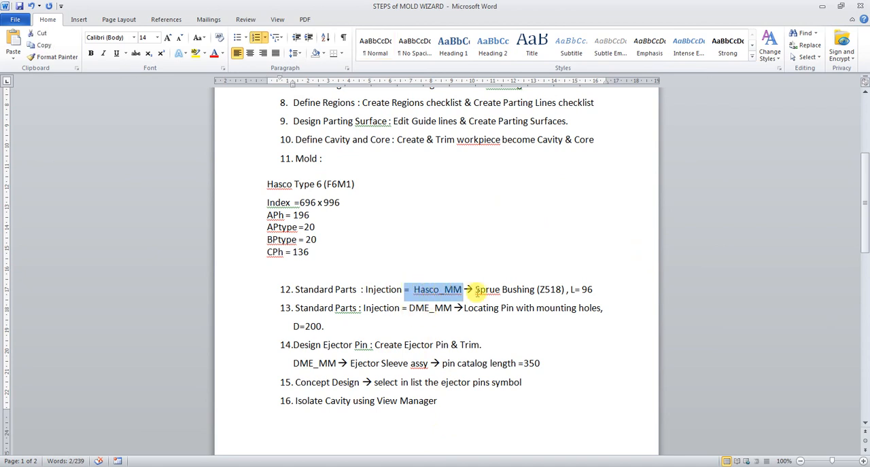
{"action": "left_click", "coordinate": [594, 290]}
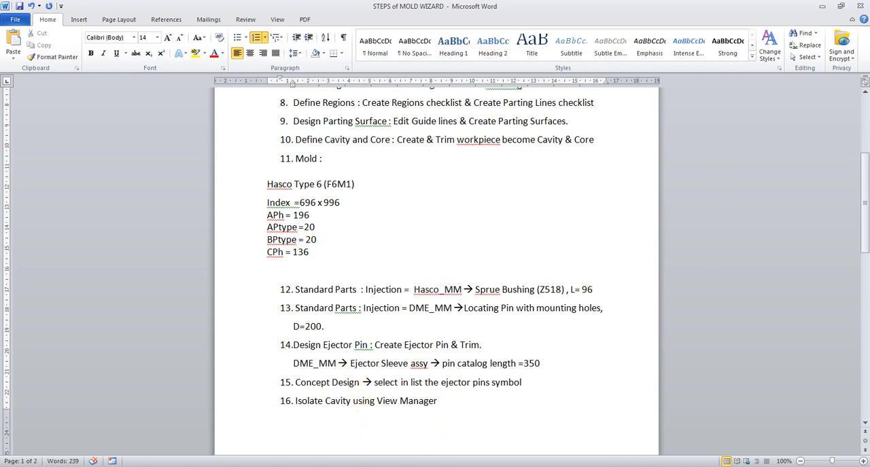
{"action": "left_click", "coordinate": [360, 466]}
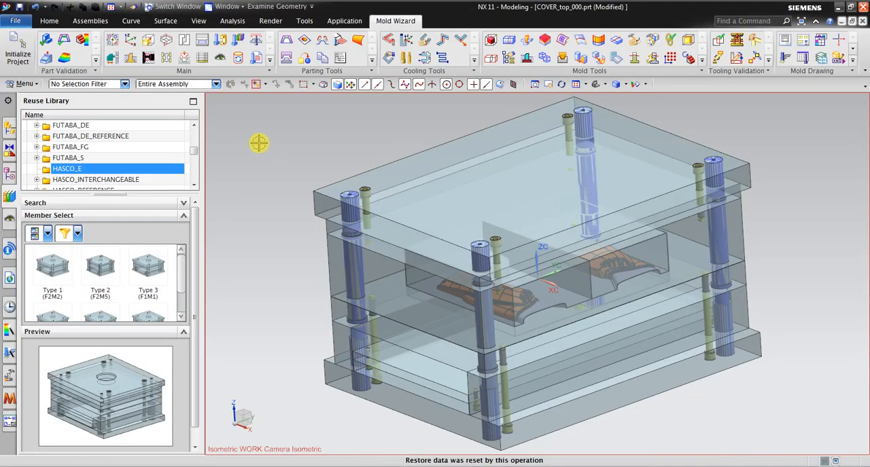
Step: Open the Standard Part Library, choose Sprue Bushing [Z518] from the HASCO_MM Injection parts, and switch to the Word notes
{"action": "left_click", "coordinate": [223, 42]}
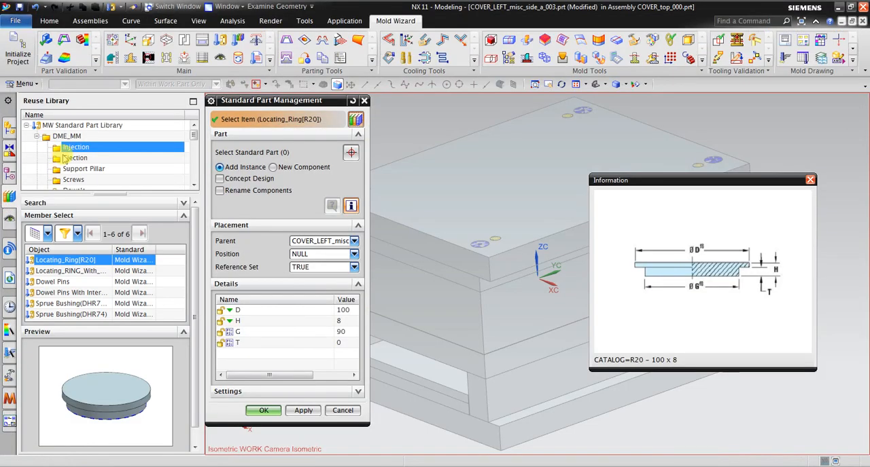
{"action": "scroll", "coordinate": [74, 151], "scroll_direction": "down", "scroll_amount": 2}
{"action": "scroll", "coordinate": [74, 151], "scroll_direction": "down", "scroll_amount": 2}
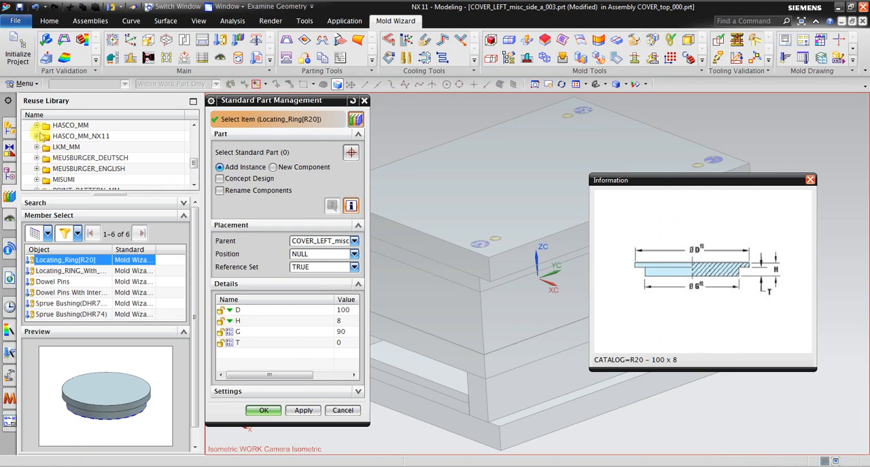
{"action": "left_click", "coordinate": [68, 125]}
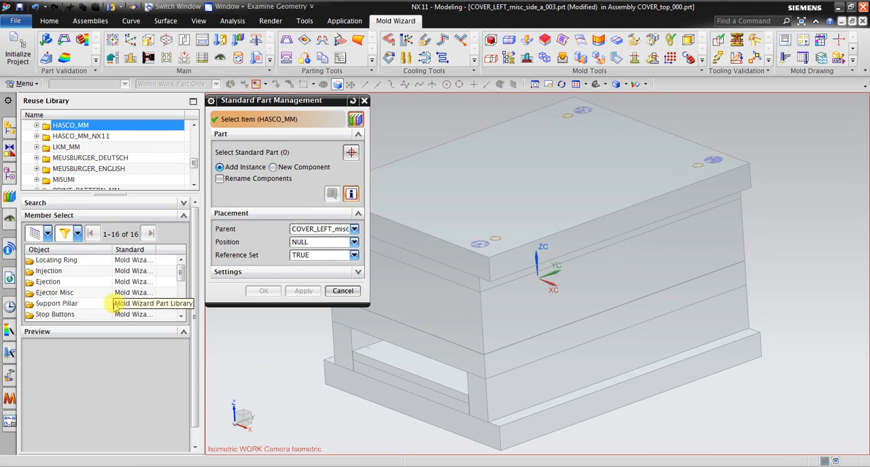
{"action": "left_click", "coordinate": [37, 126]}
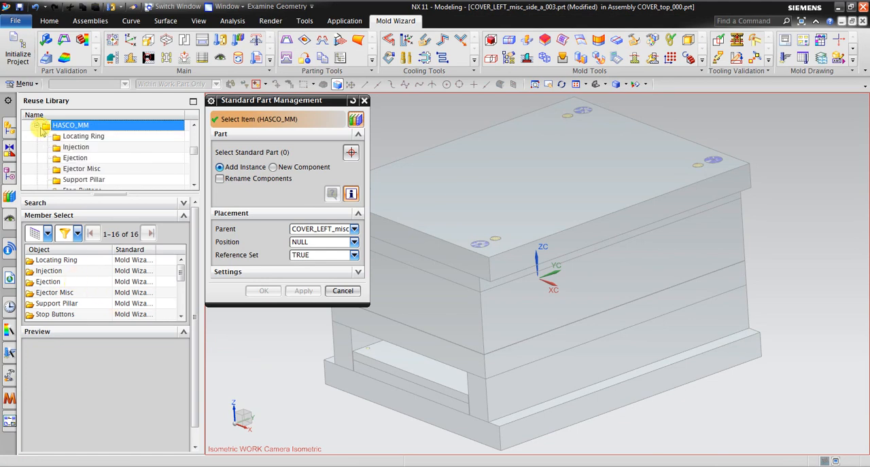
{"action": "left_click", "coordinate": [76, 147]}
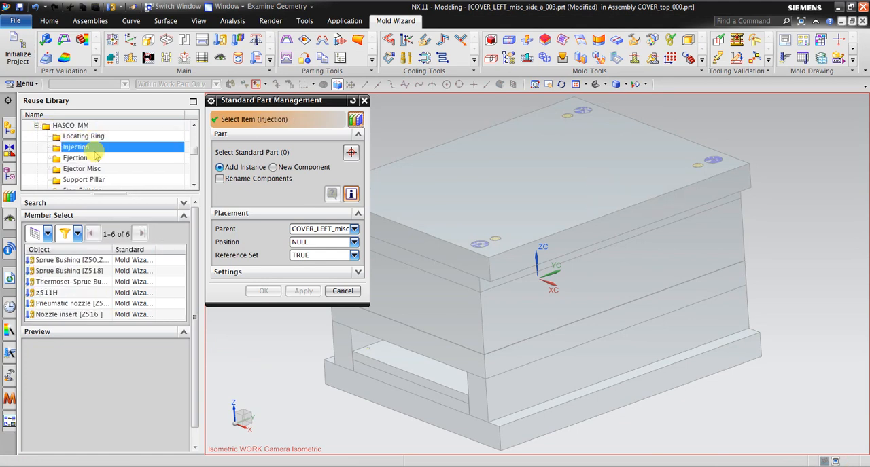
{"action": "left_click", "coordinate": [103, 271]}
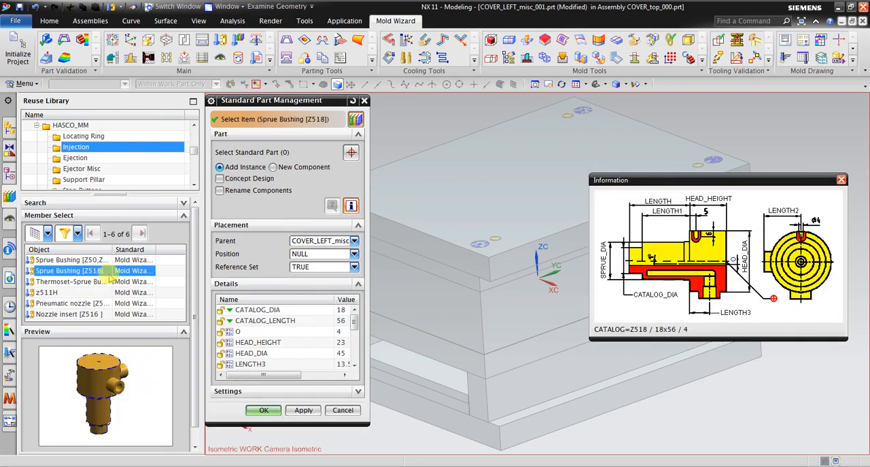
{"action": "left_click", "coordinate": [367, 466]}
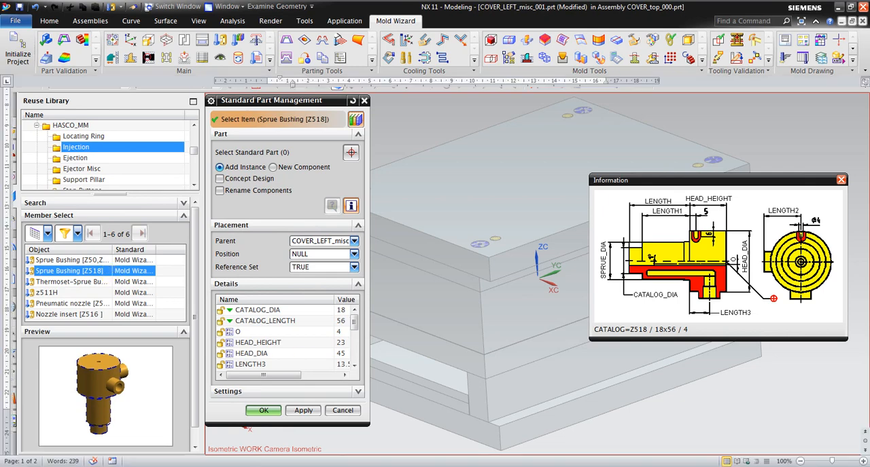
Step: Return to NX, set the Z518 sprue bushing's CATALOG_LENGTH to 96 mm, and add the bushing to the mold assembly
{"action": "left_click", "coordinate": [594, 289]}
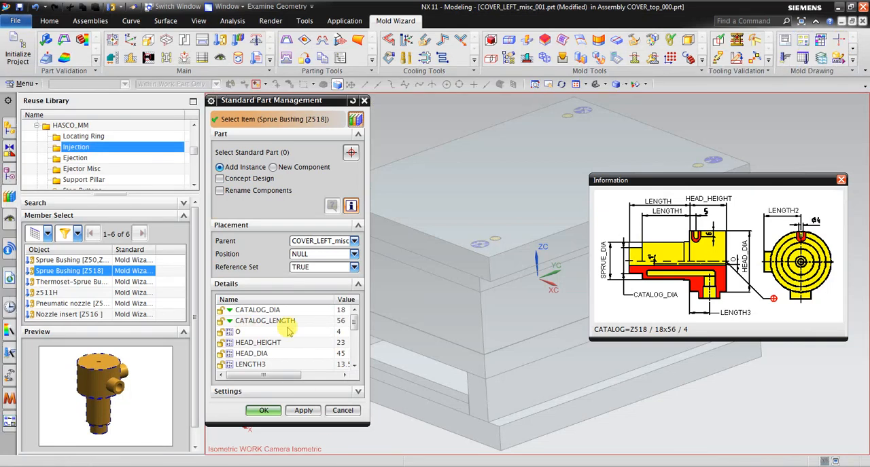
{"action": "left_click_drag", "start_coordinate": [367, 424], "coordinate": [451, 442]}
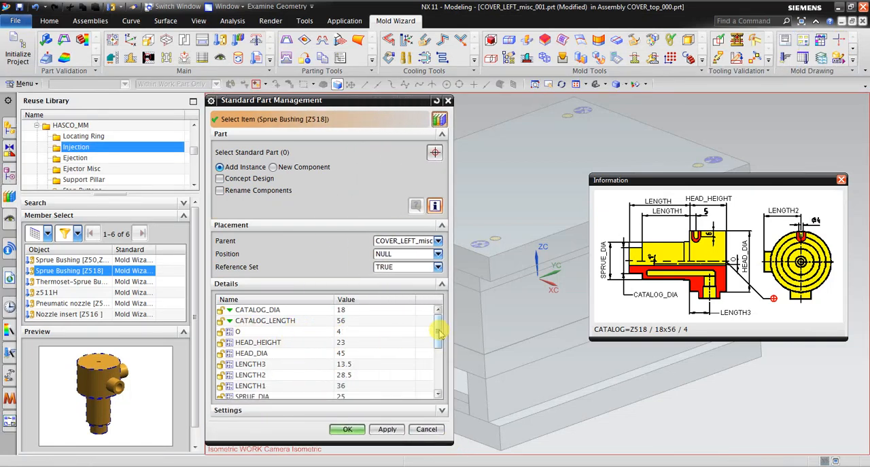
{"action": "left_click", "coordinate": [365, 322]}
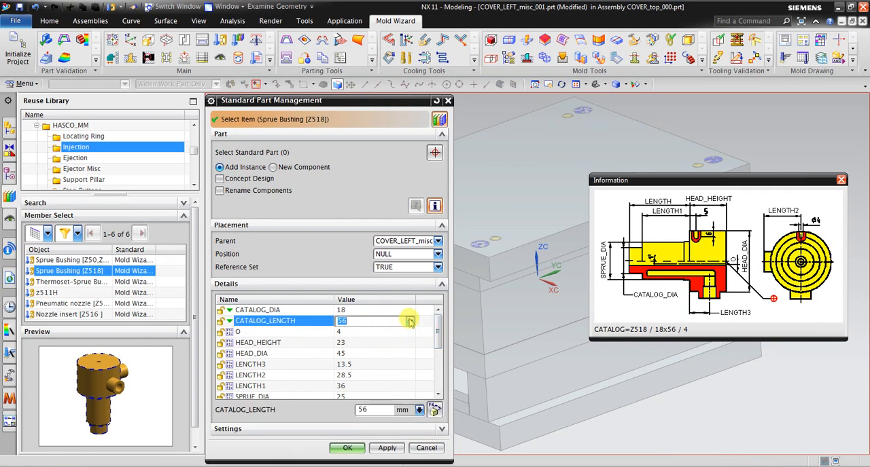
{"action": "left_click", "coordinate": [410, 321]}
{"action": "left_click", "coordinate": [406, 349]}
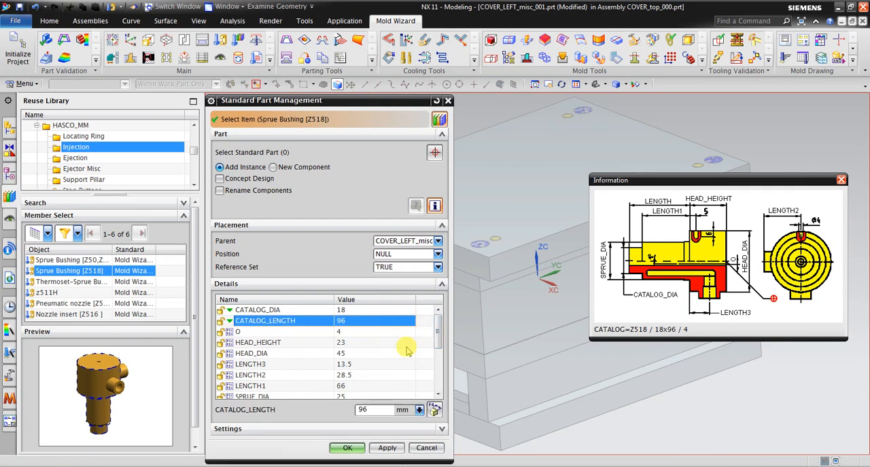
{"action": "left_click", "coordinate": [358, 451]}
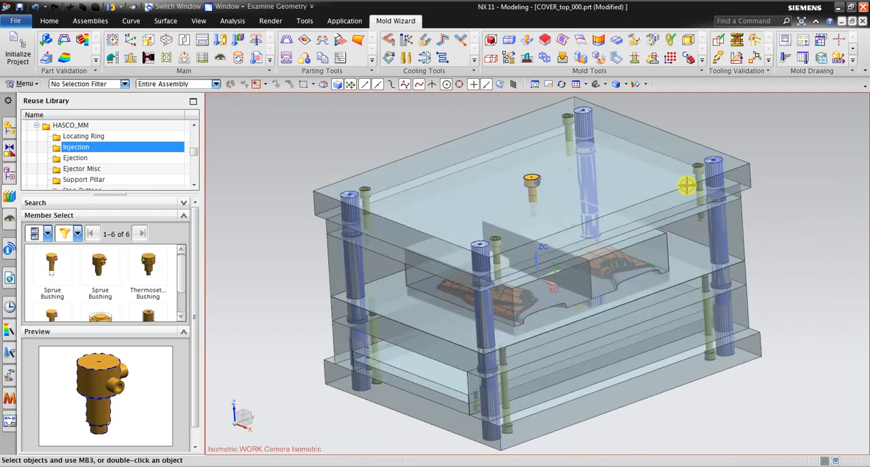
Step: Examine the sprue bushing's placement in the mold, then read the step 13 locating part specification in the Word notes and return to NX
{"action": "middle_click_drag", "start_coordinate": [497, 256], "coordinate": [607, 219]}
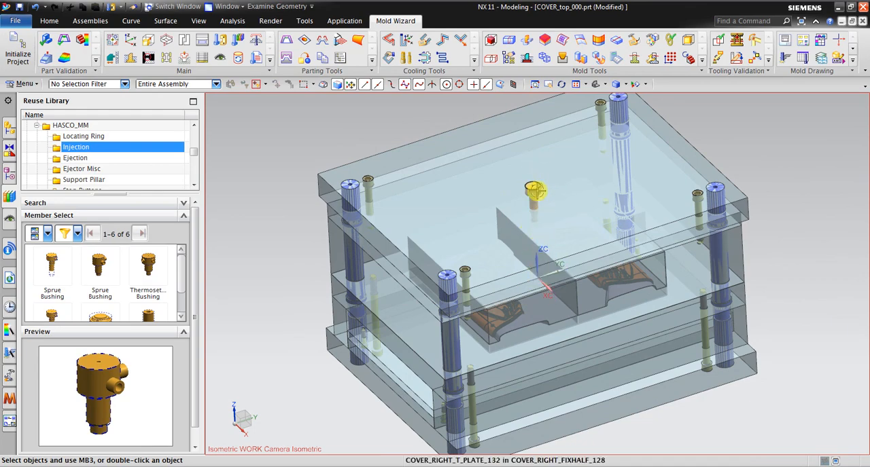
{"action": "mouse_move", "coordinate": [590, 216]}
{"action": "middle_mouse_down"}
{"action": "mouse_move", "coordinate": [580, 186]}
{"action": "mouse_move", "coordinate": [583, 202]}
{"action": "mouse_move", "coordinate": [606, 202]}
{"action": "mouse_move", "coordinate": [593, 205]}
{"action": "middle_mouse_up"}
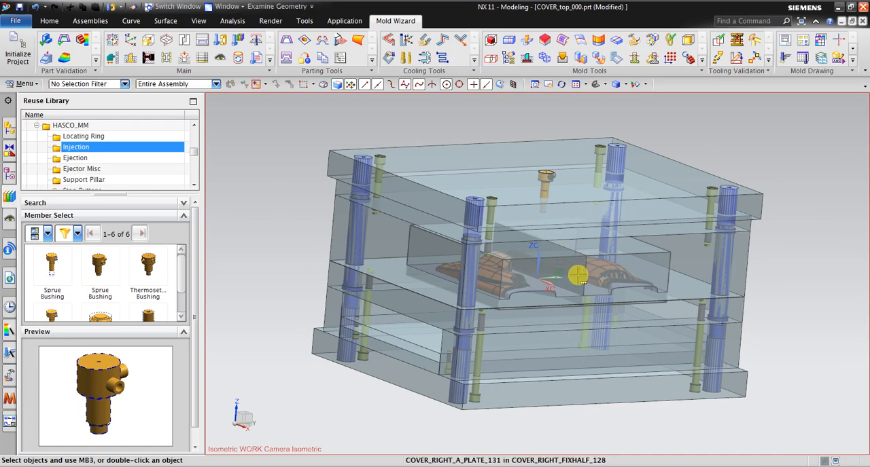
{"action": "middle_click_drag", "start_coordinate": [404, 244], "coordinate": [404, 259]}
{"action": "key", "text": "alt+Tab"}
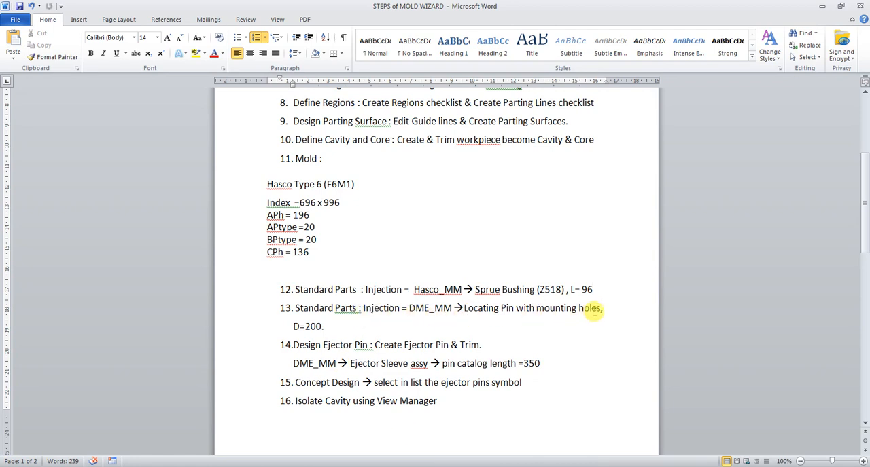
{"action": "key", "text": "alt+Tab"}
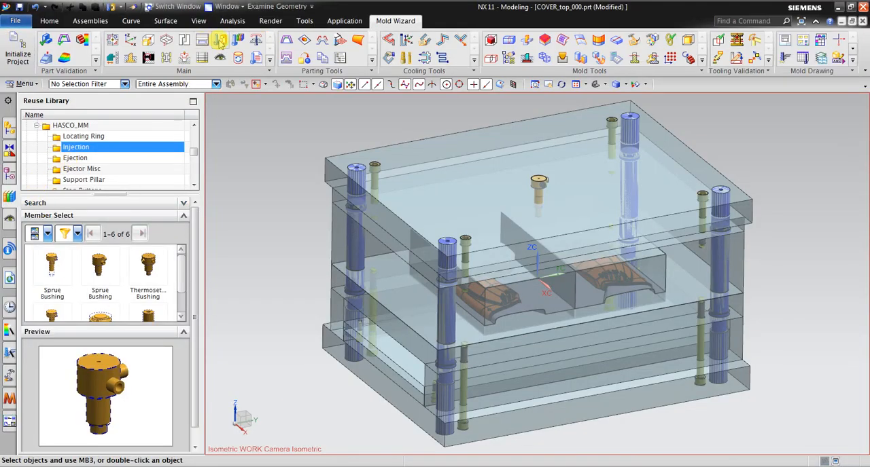
Step: Open the Standard Part Library and choose the Locating Ring With Mounting Holes from the DME_MM Injection parts
{"action": "left_click", "coordinate": [220, 41]}
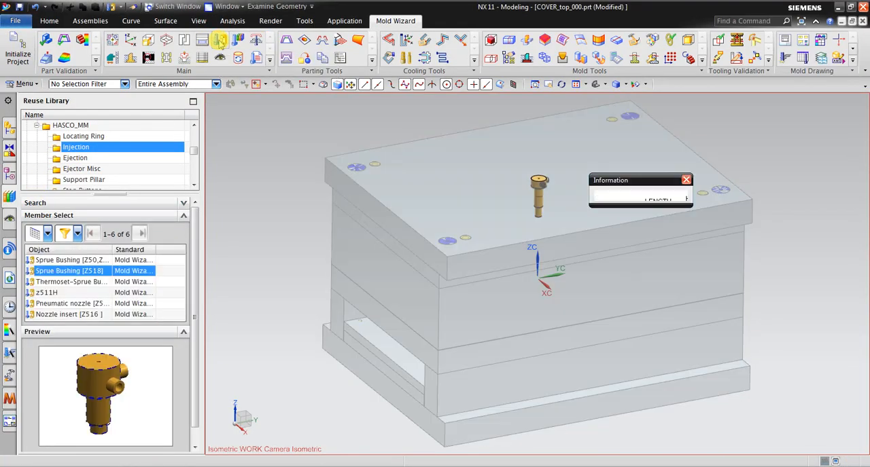
{"action": "left_click", "coordinate": [36, 126]}
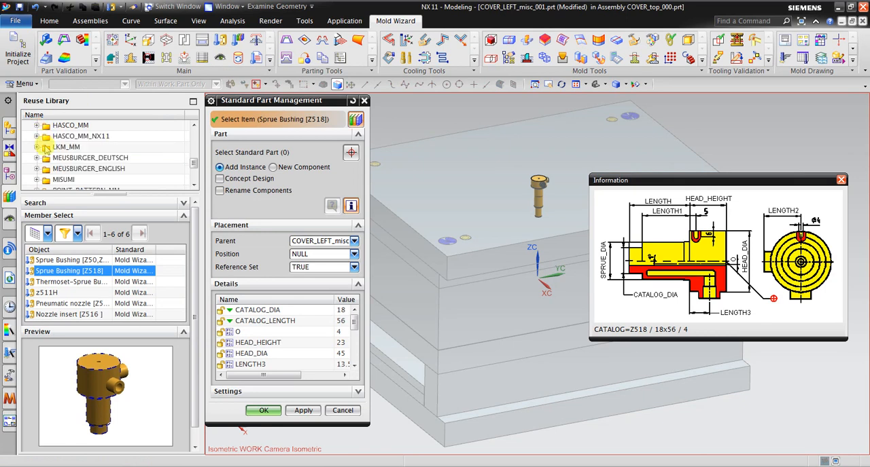
{"action": "scroll", "coordinate": [54, 154], "scroll_direction": "up", "scroll_amount": 2}
{"action": "scroll", "coordinate": [41, 166], "scroll_direction": "up", "scroll_amount": 5}
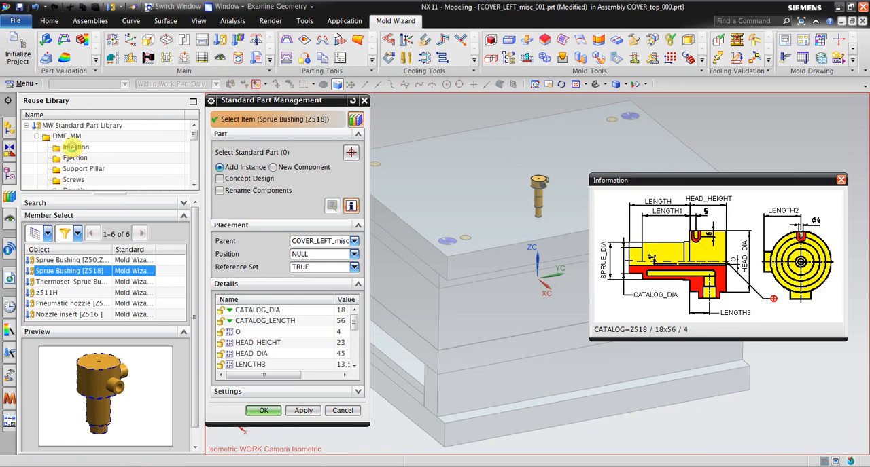
{"action": "left_click", "coordinate": [73, 147]}
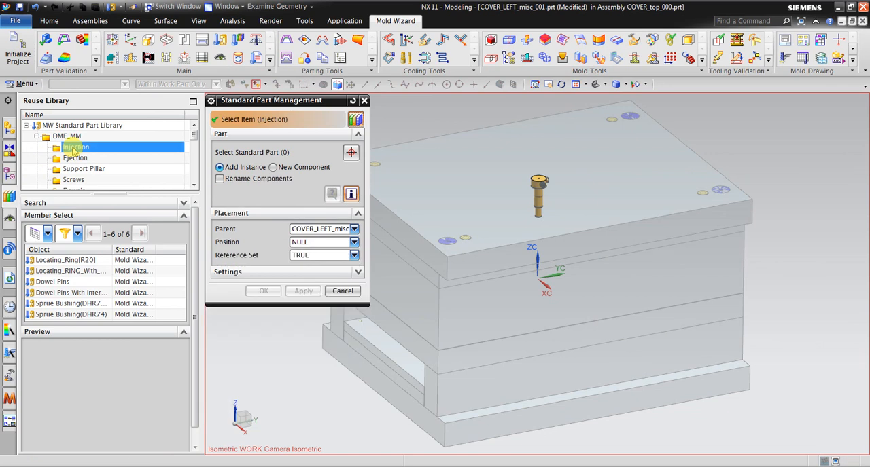
{"action": "left_click_drag", "start_coordinate": [113, 251], "coordinate": [167, 250]}
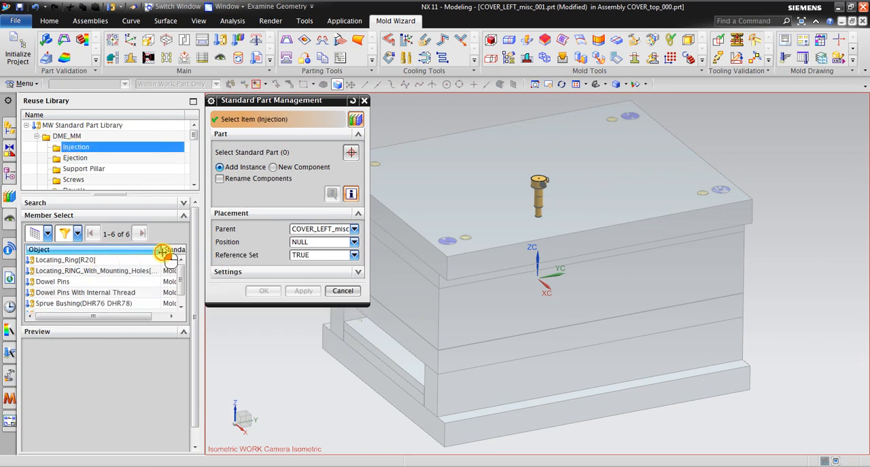
{"action": "left_click", "coordinate": [136, 271]}
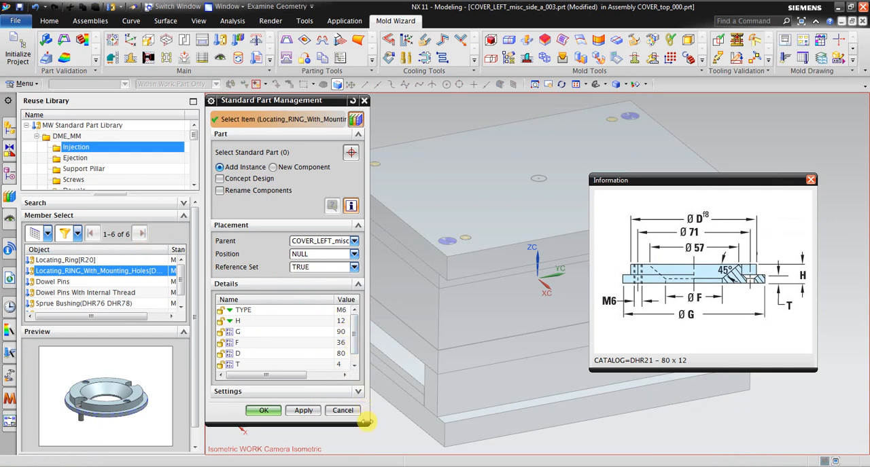
Step: Set the locating ring's diameter D to 200 mm, add the ring to the mold assembly, and close the material attribute report
{"action": "left_click_drag", "start_coordinate": [367, 424], "coordinate": [404, 446]}
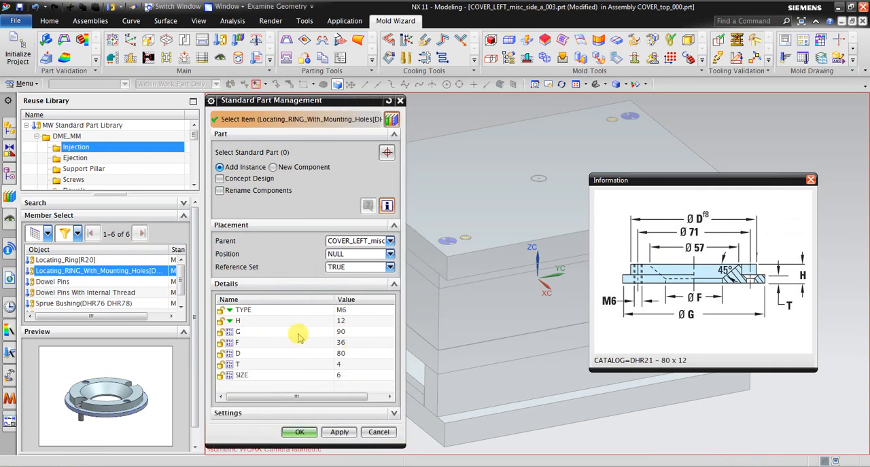
{"action": "left_click", "coordinate": [356, 354]}
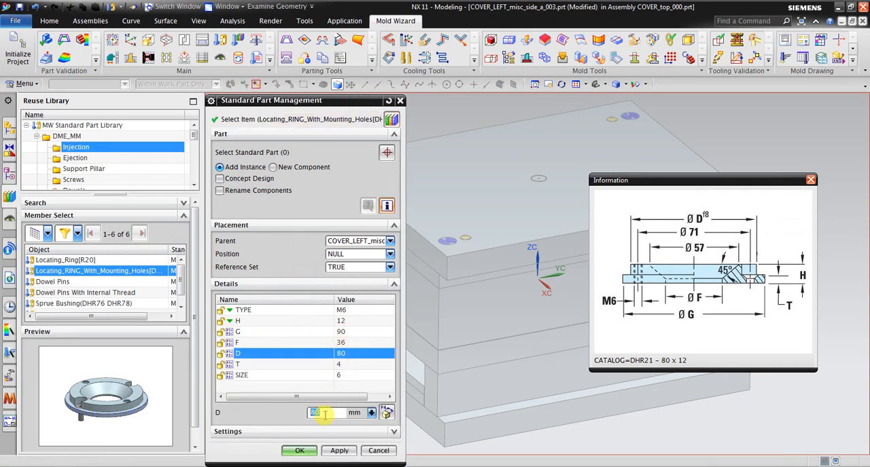
{"action": "left_click", "coordinate": [336, 451]}
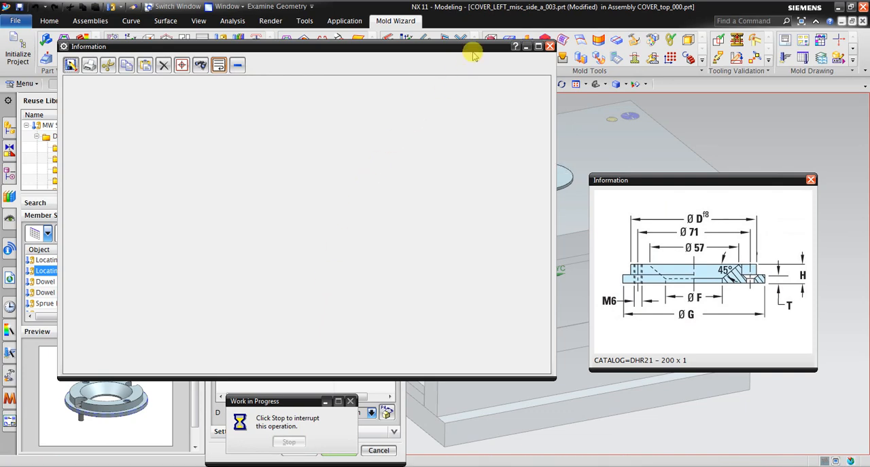
{"action": "left_click", "coordinate": [549, 46]}
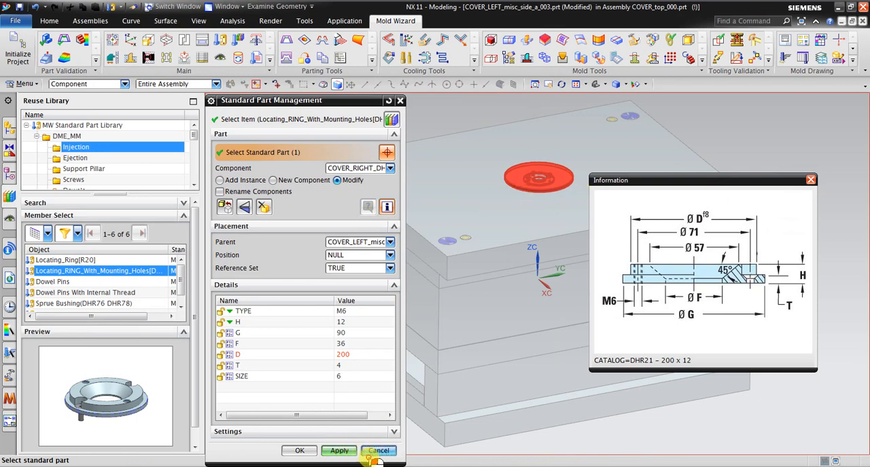
{"action": "left_click", "coordinate": [299, 452]}
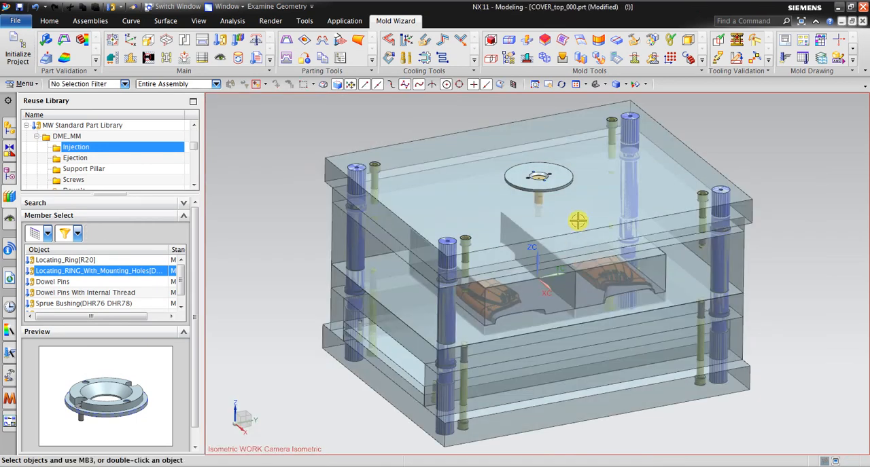
Step: Switch to the Word notes, read the ejector pin, concept design and cavity isolation instructions in steps 14 to 16, and return to NX
{"action": "mouse_move", "coordinate": [575, 220]}
{"action": "middle_mouse_down"}
{"action": "mouse_move", "coordinate": [561, 195]}
{"action": "mouse_move", "coordinate": [507, 242]}
{"action": "mouse_move", "coordinate": [595, 227]}
{"action": "mouse_move", "coordinate": [584, 232]}
{"action": "middle_mouse_up"}
{"action": "left_click", "coordinate": [452, 466]}
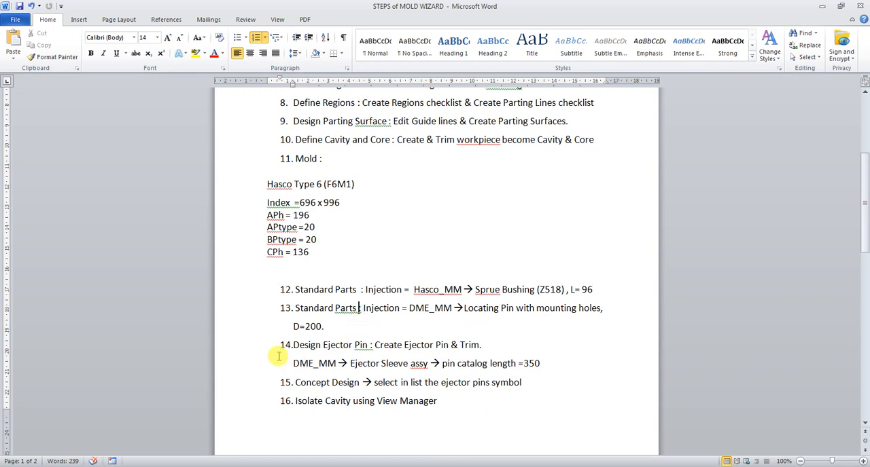
{"action": "left_click_drag", "start_coordinate": [283, 348], "coordinate": [549, 383]}
{"action": "scroll", "coordinate": [549, 380], "scroll_direction": "down", "scroll_amount": 4}
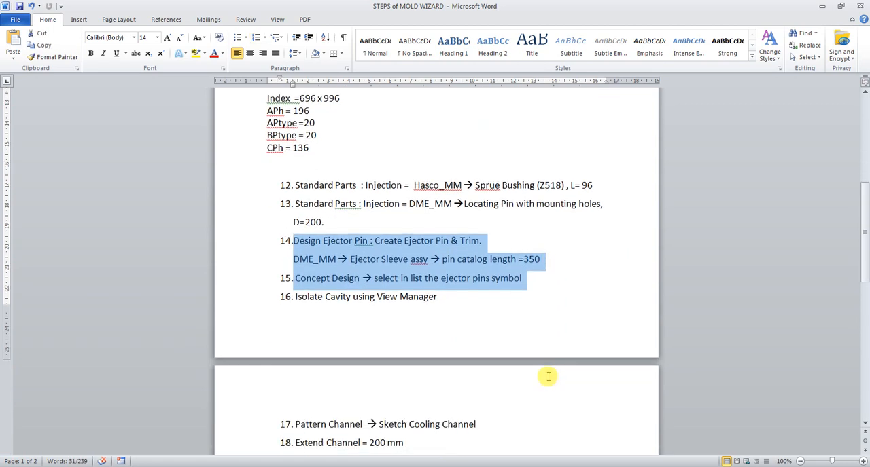
{"action": "scroll", "coordinate": [548, 377], "scroll_direction": "up", "scroll_amount": 1}
{"action": "left_click_drag", "start_coordinate": [447, 321], "coordinate": [306, 248]}
{"action": "left_click", "coordinate": [600, 304]}
{"action": "key", "text": "alt+Tab"}
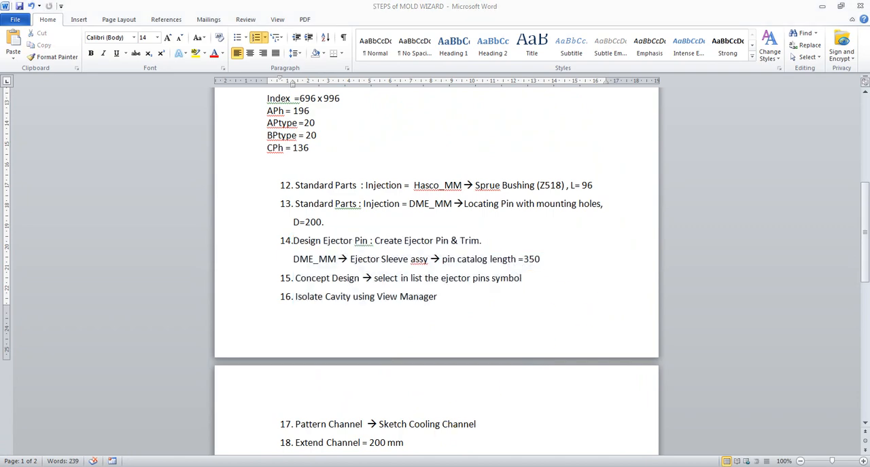